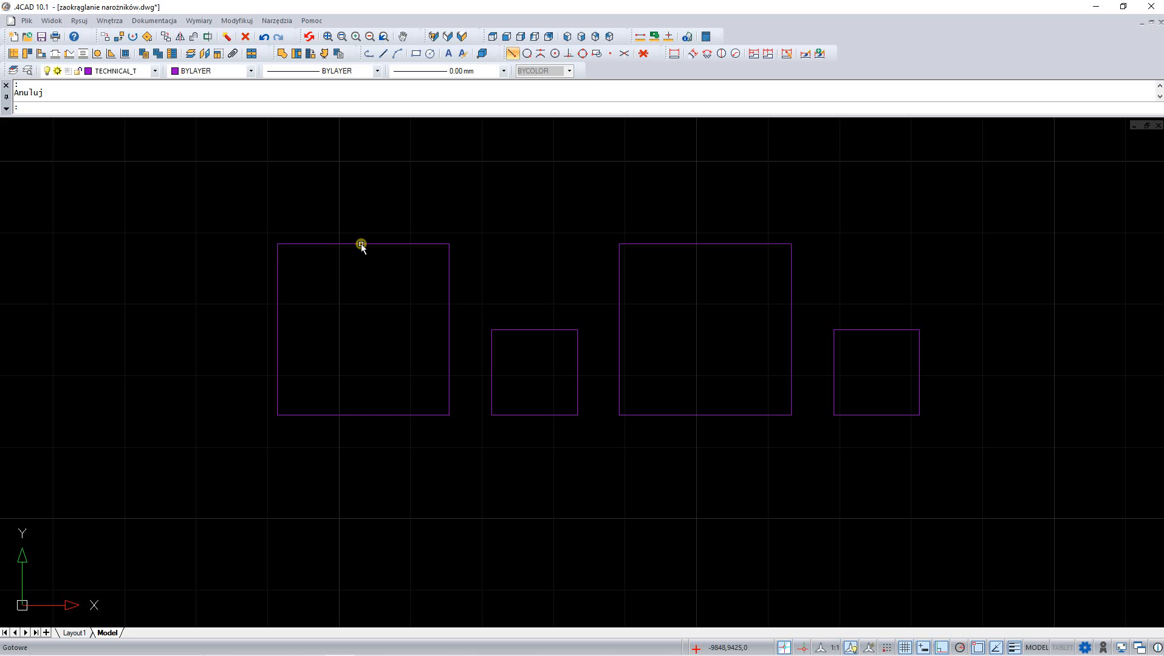
Display the properties of the first large square to see its object type.
click(361, 244)
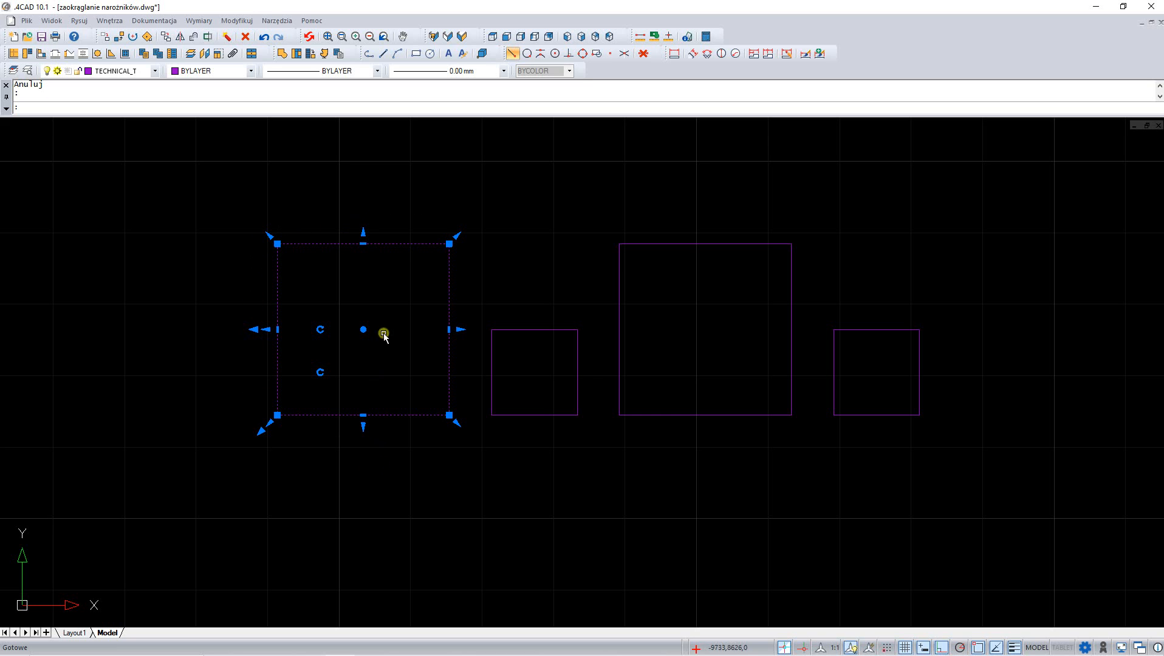
right_click(387, 256)
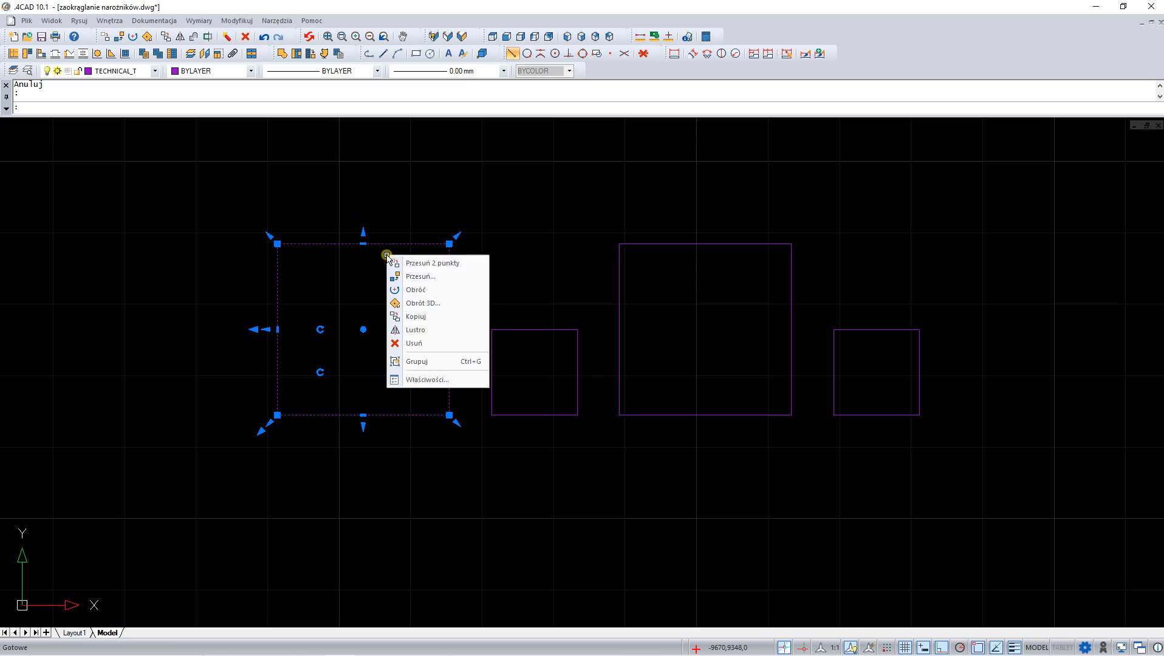
click(432, 380)
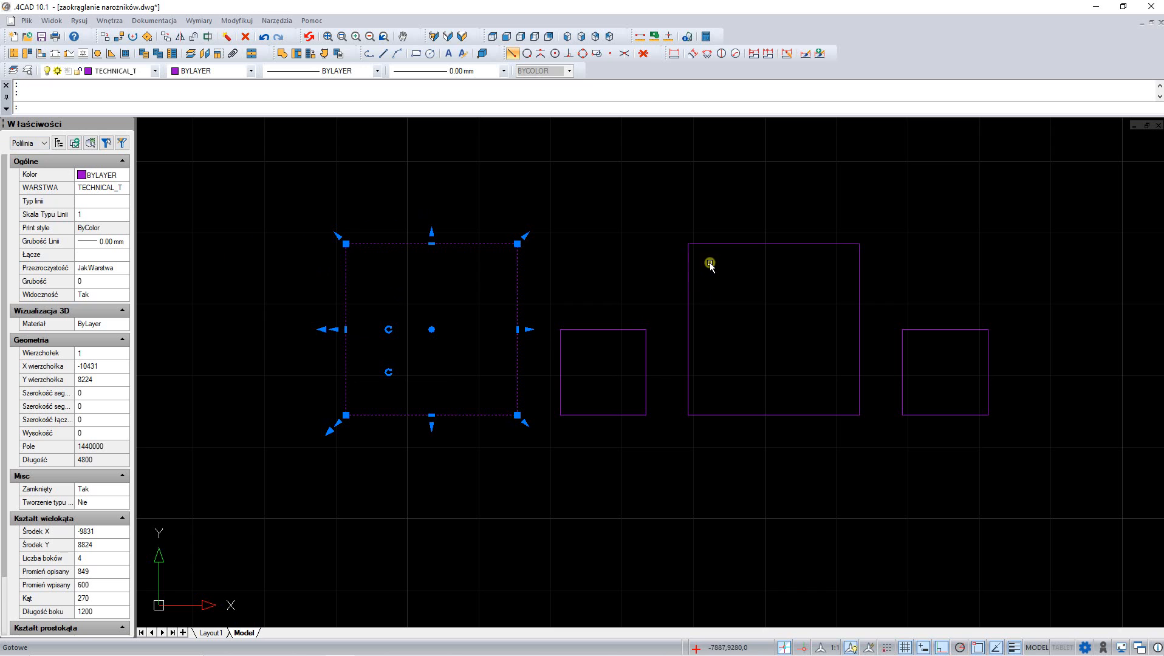
Show the tool palettes and bring the Fillet (Zaokrąglij) and Chamfer (Fazuj) commands into view.
right_click(930, 44)
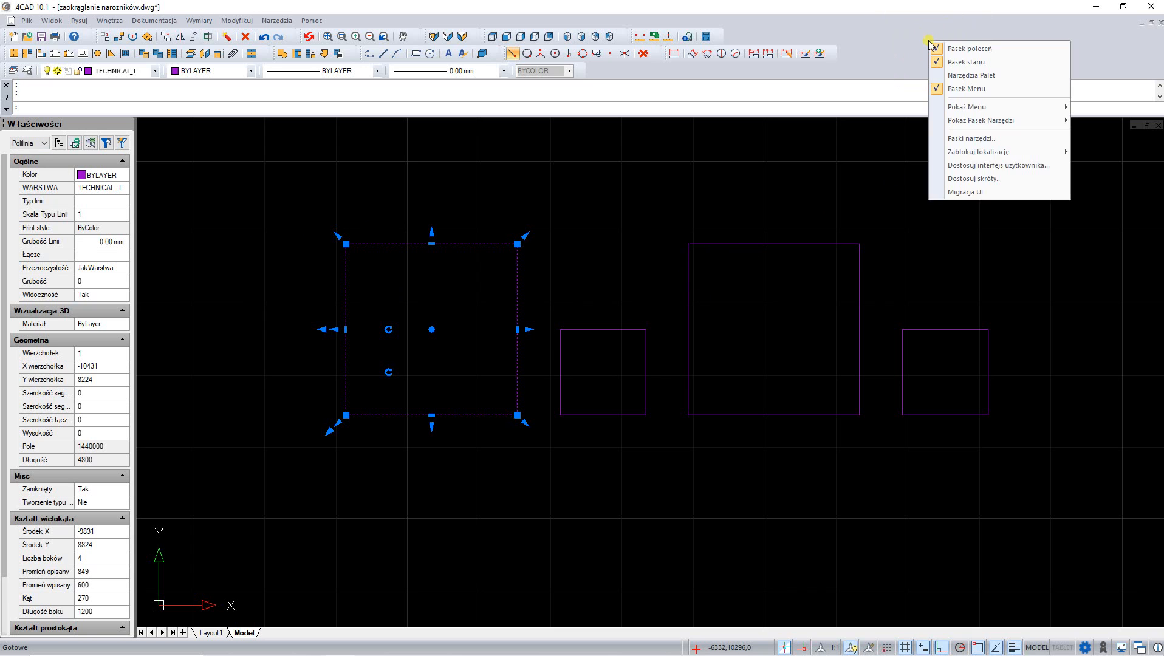
click(952, 77)
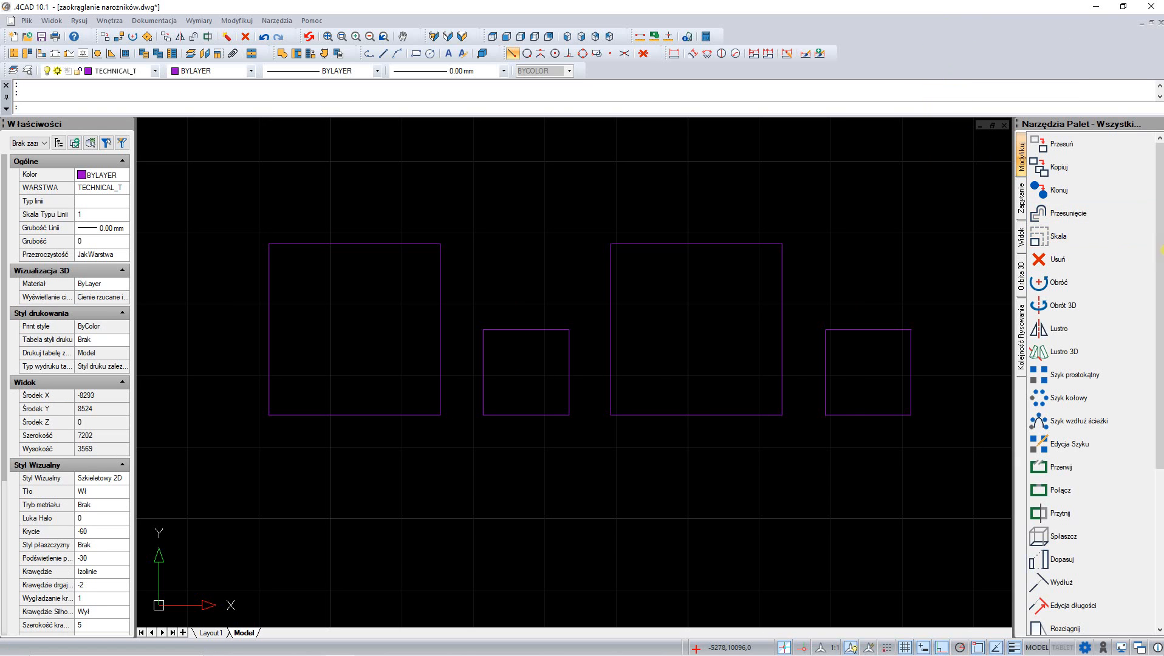
drag(1160, 242, 1160, 375)
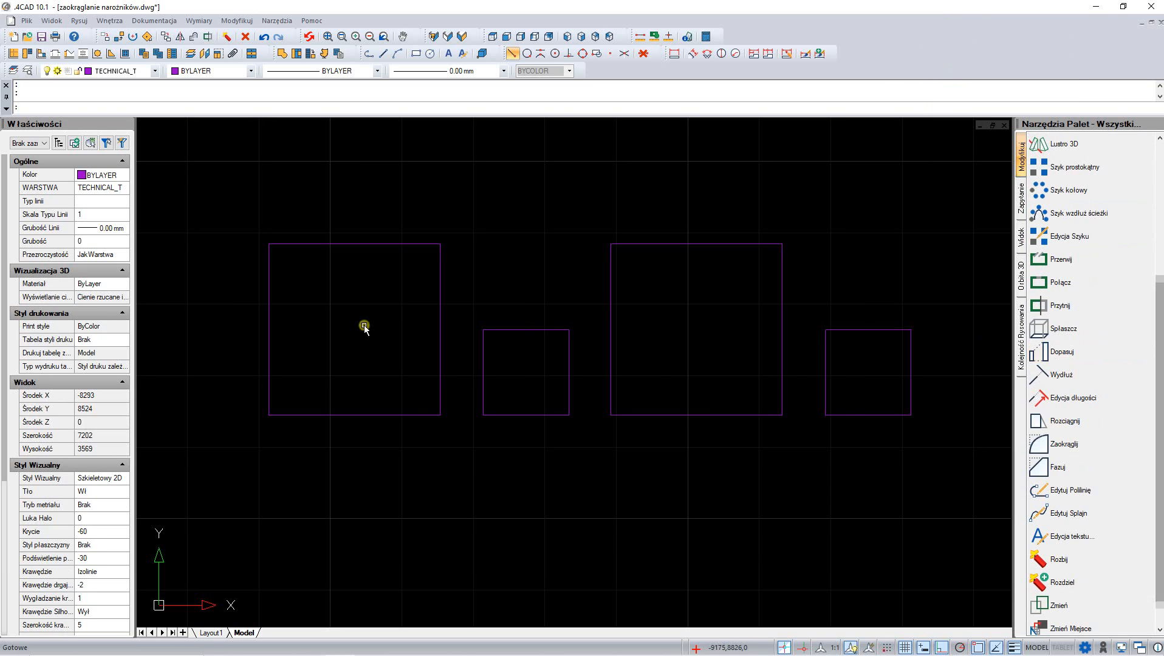
Explode the first large square and the small square beside it into separate lines, and check the large square's upper edge.
key(ctrl)
key(ctrl)
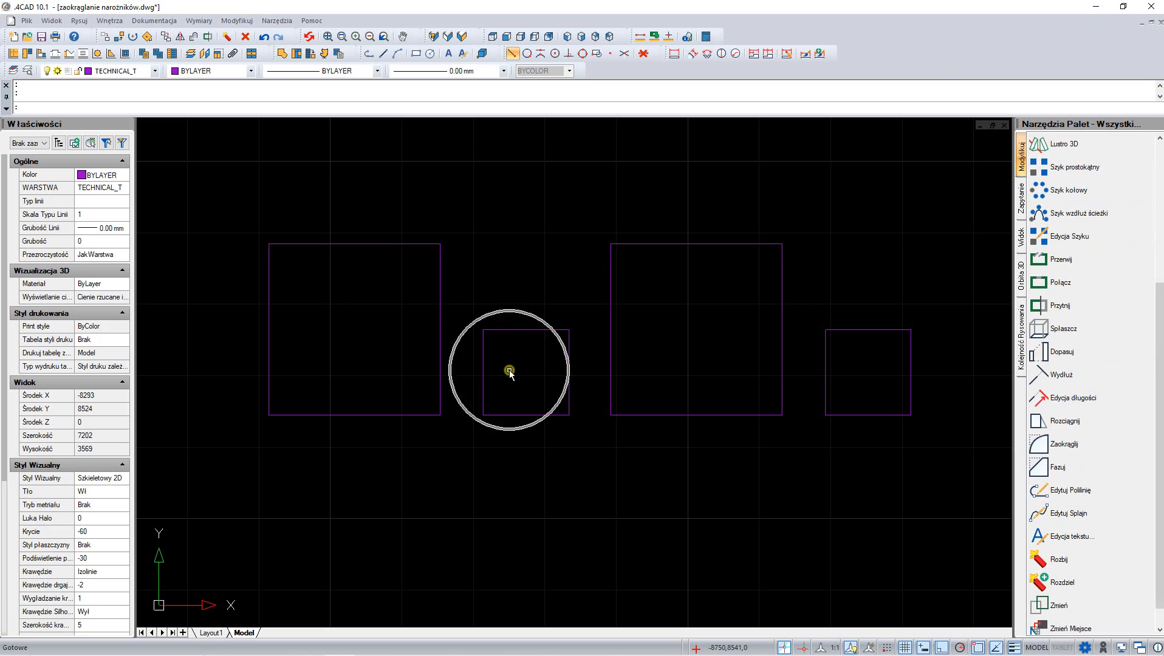
click(509, 370)
click(372, 351)
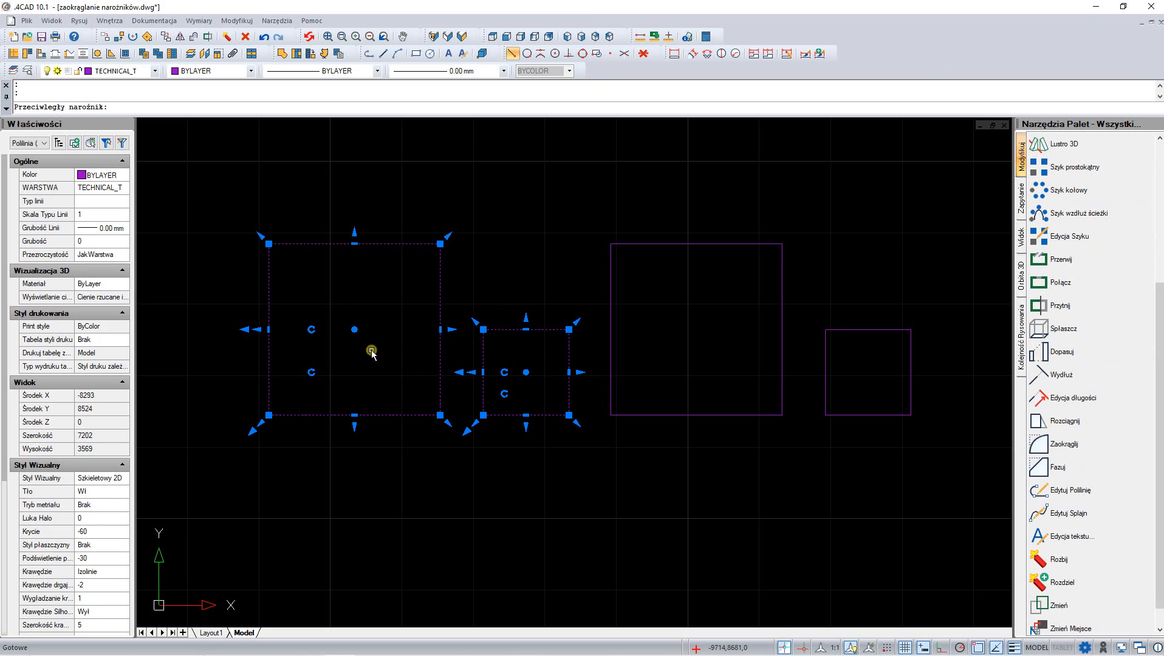
click(231, 39)
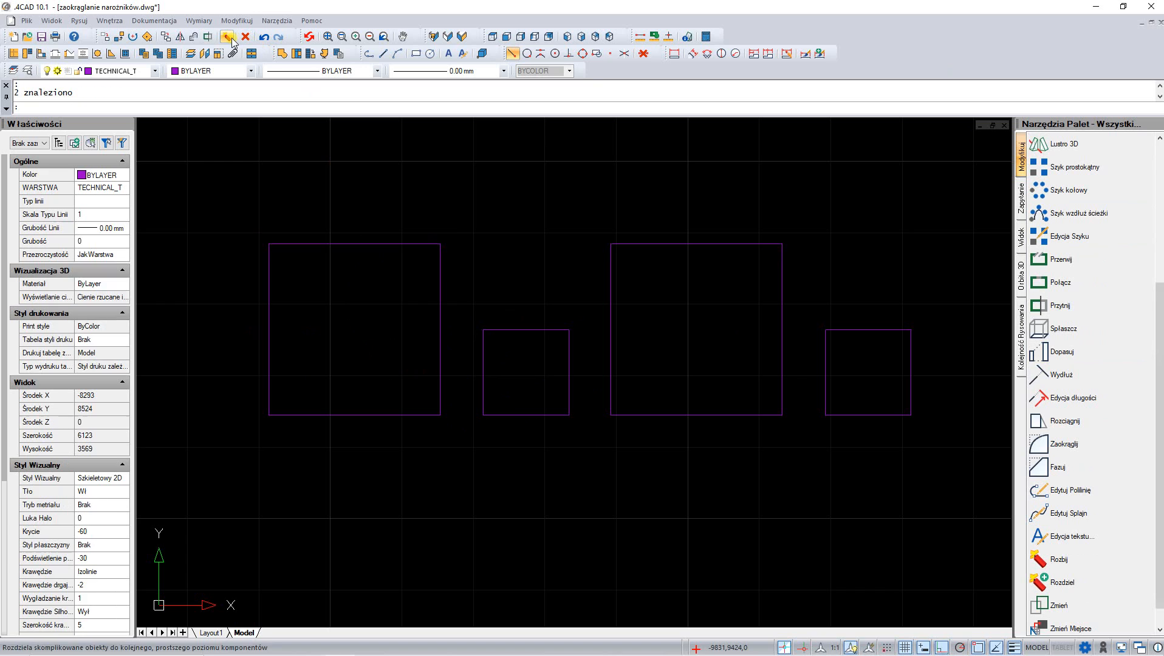
click(375, 244)
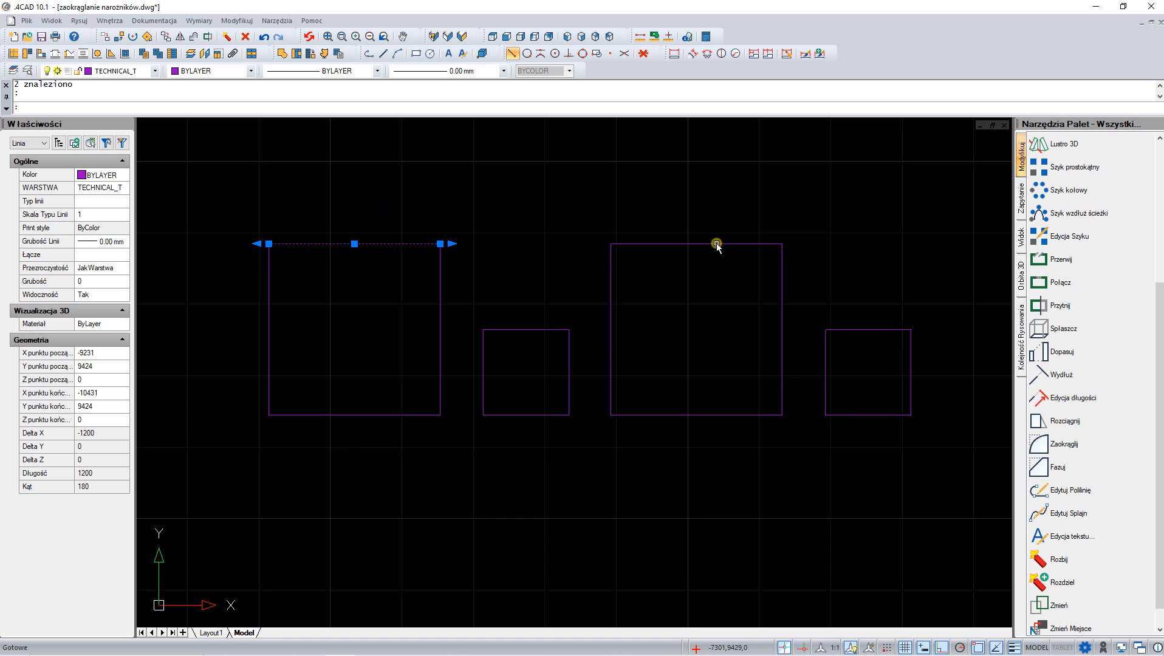
key(Escape)
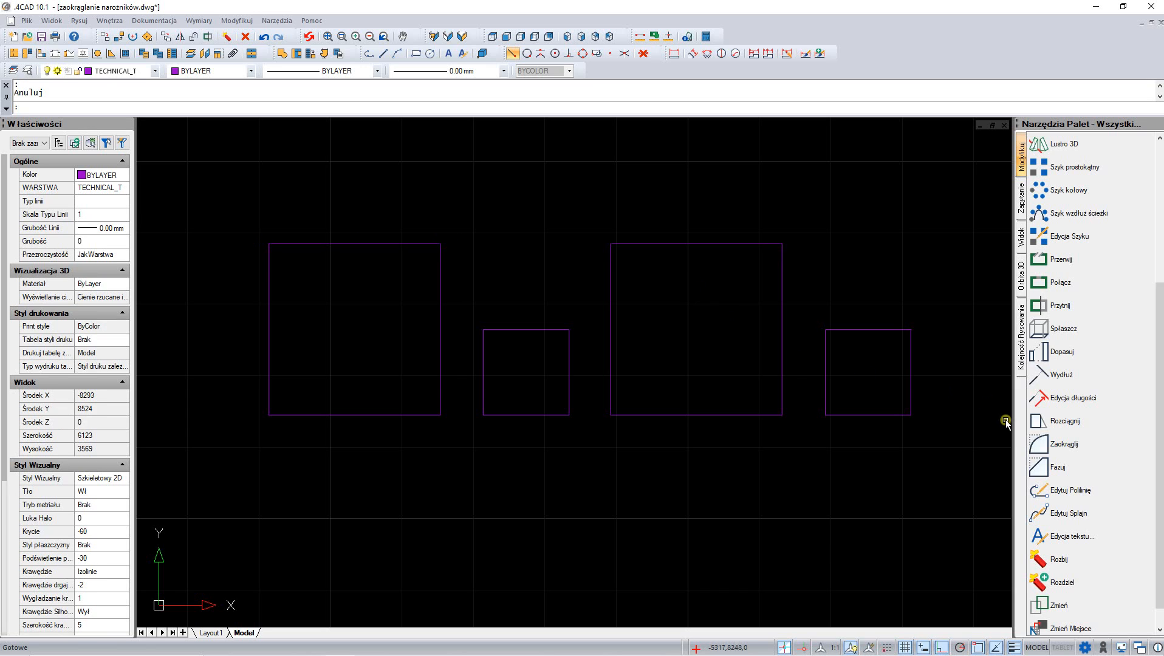
Fillet the upper-right corner of the exploded large square with a radius of 150.
click(1048, 446)
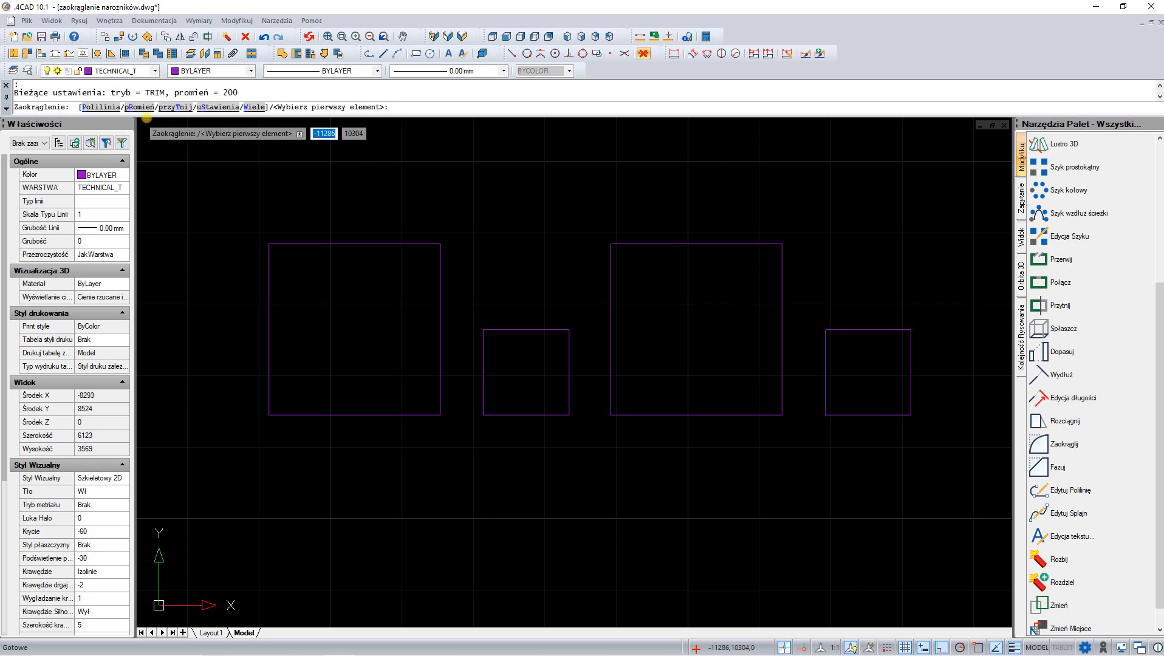
click(139, 107)
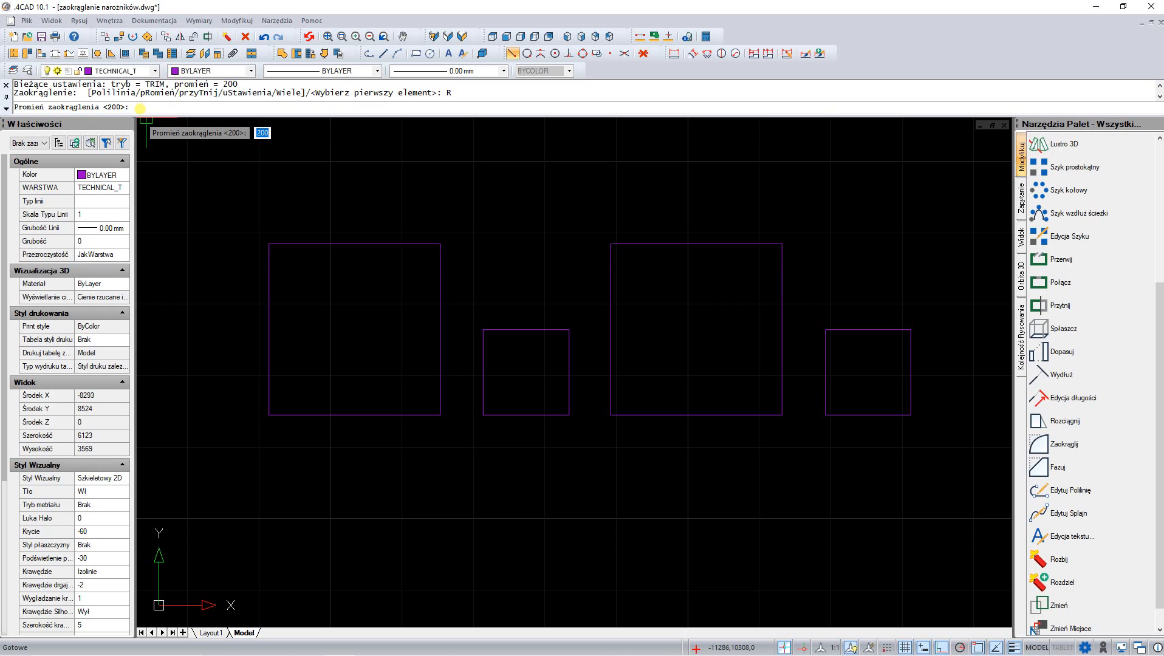
text(150)
key(Return)
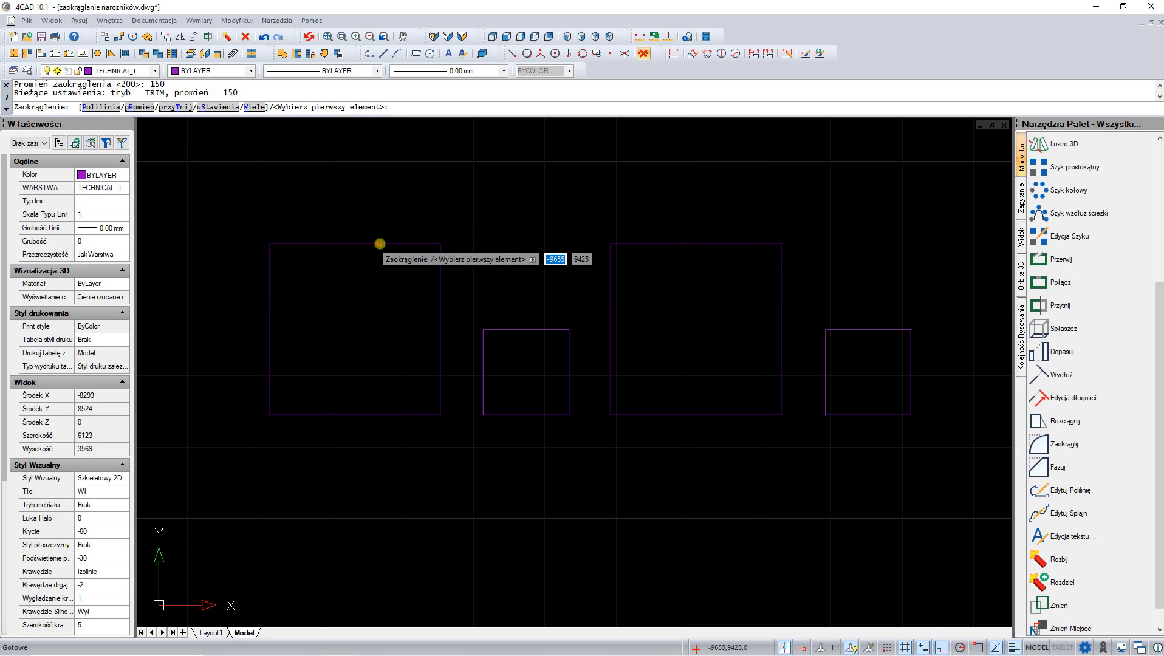
click(380, 244)
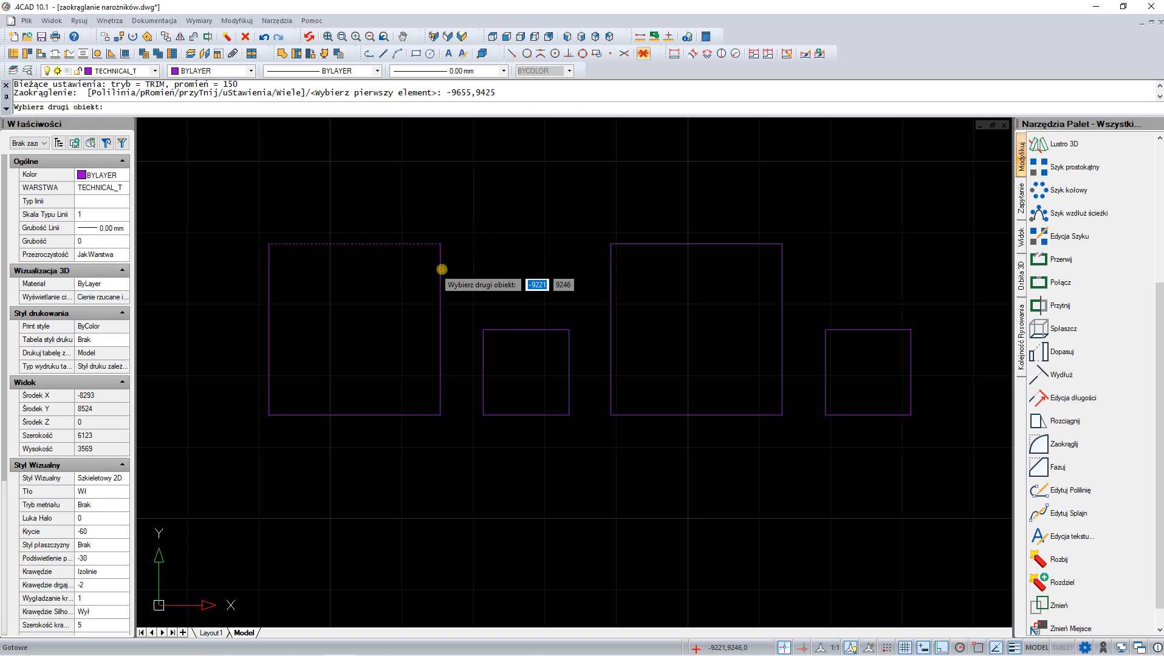
click(441, 271)
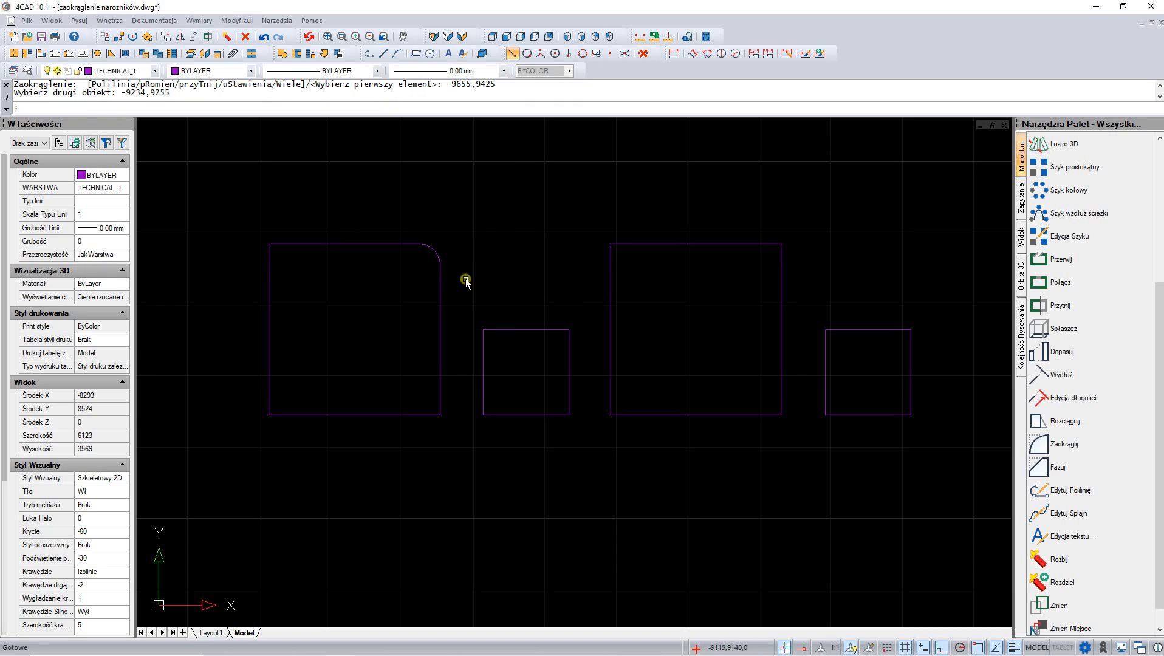
Fillet the lower-right and lower-left corners of the exploded large square with the same radius of 150.
key(Return)
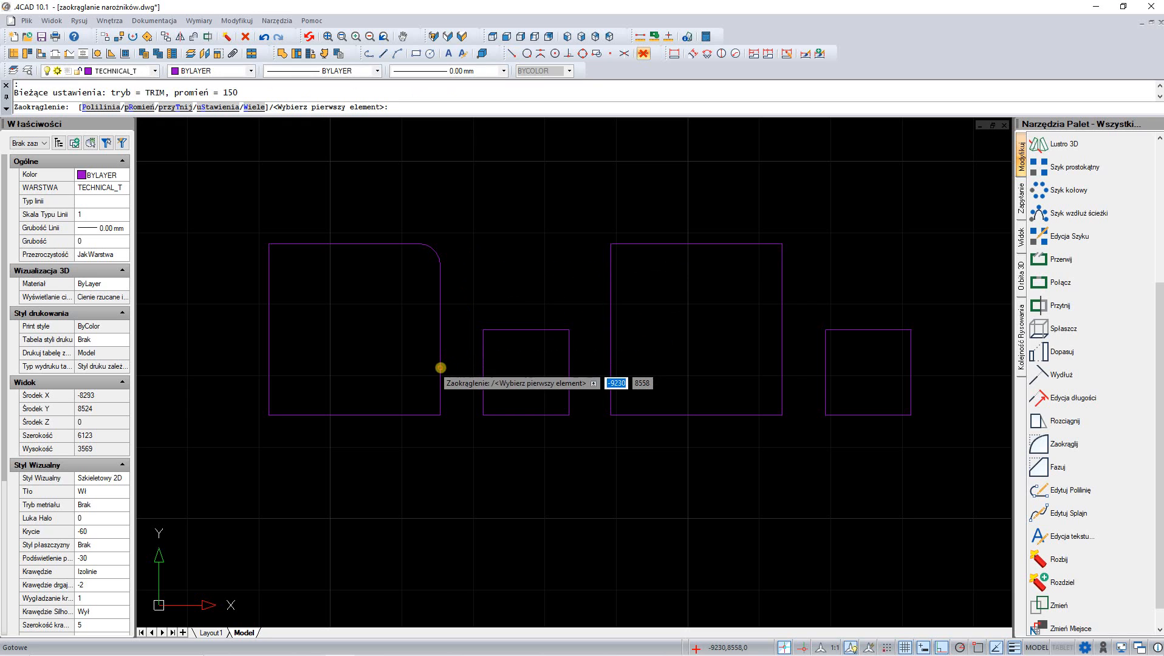
click(441, 367)
click(425, 415)
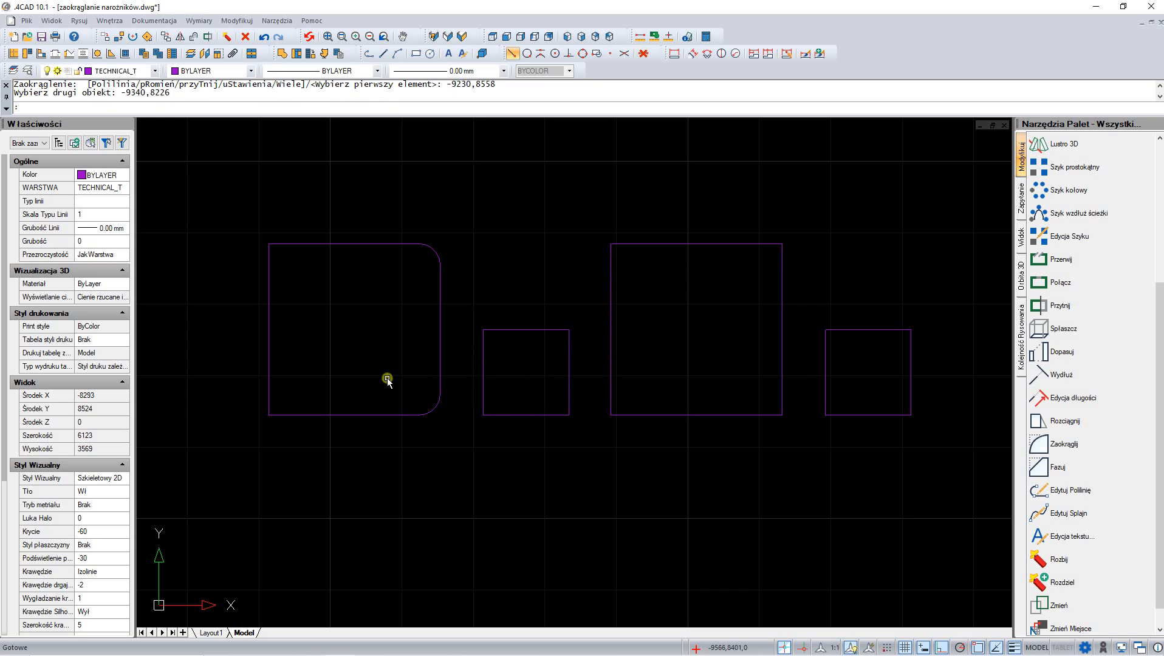
key(Return)
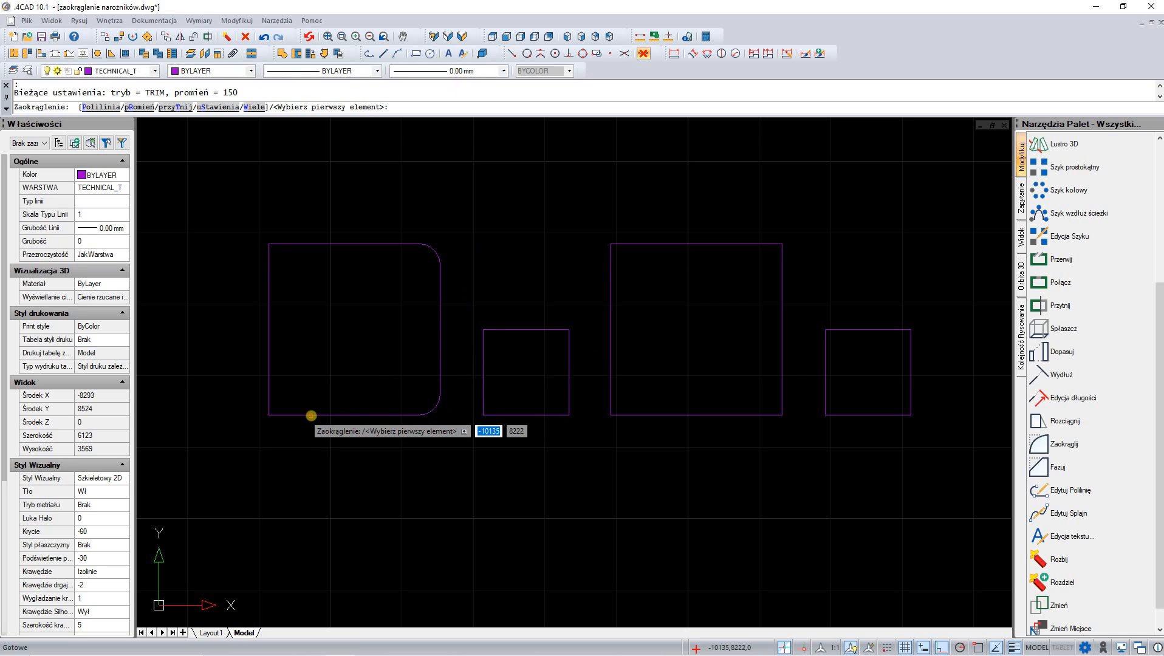
click(310, 415)
click(270, 401)
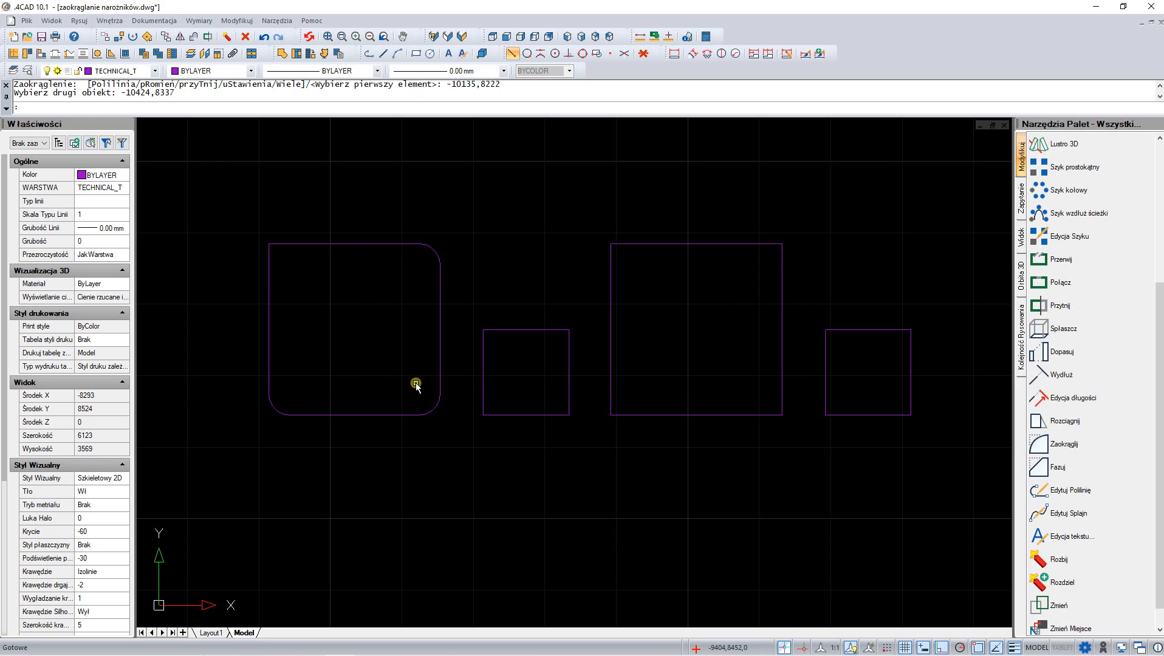
key(Escape)
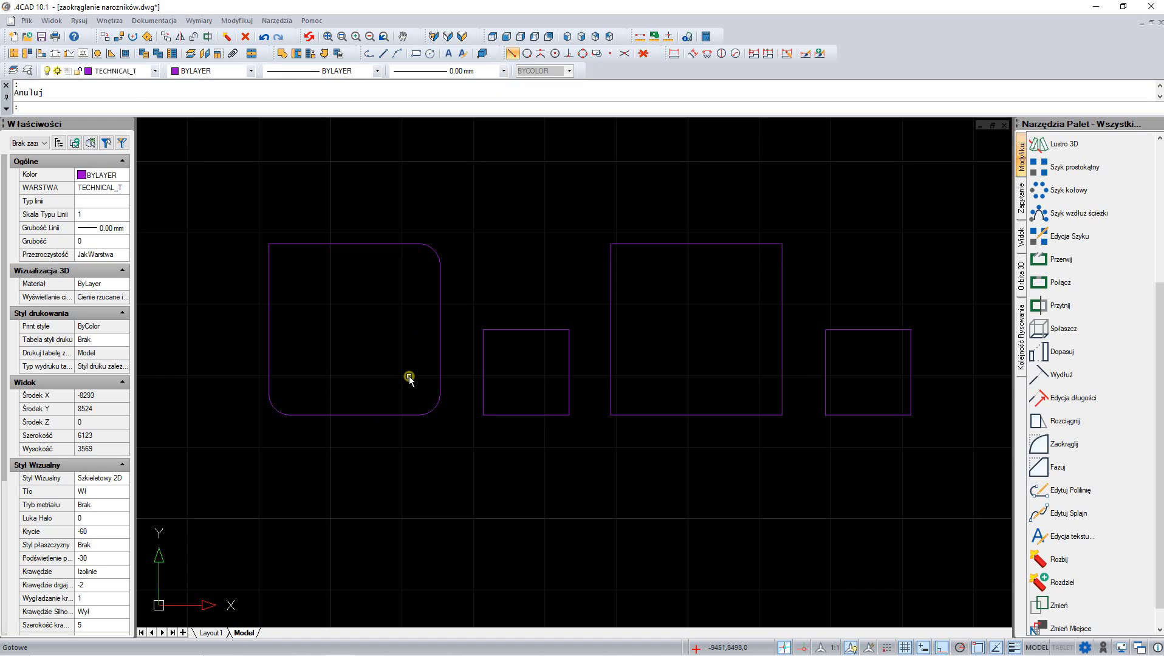
Fillet all corners of the second large square at once with the Polyline option, keeping the radius of 150.
click(633, 245)
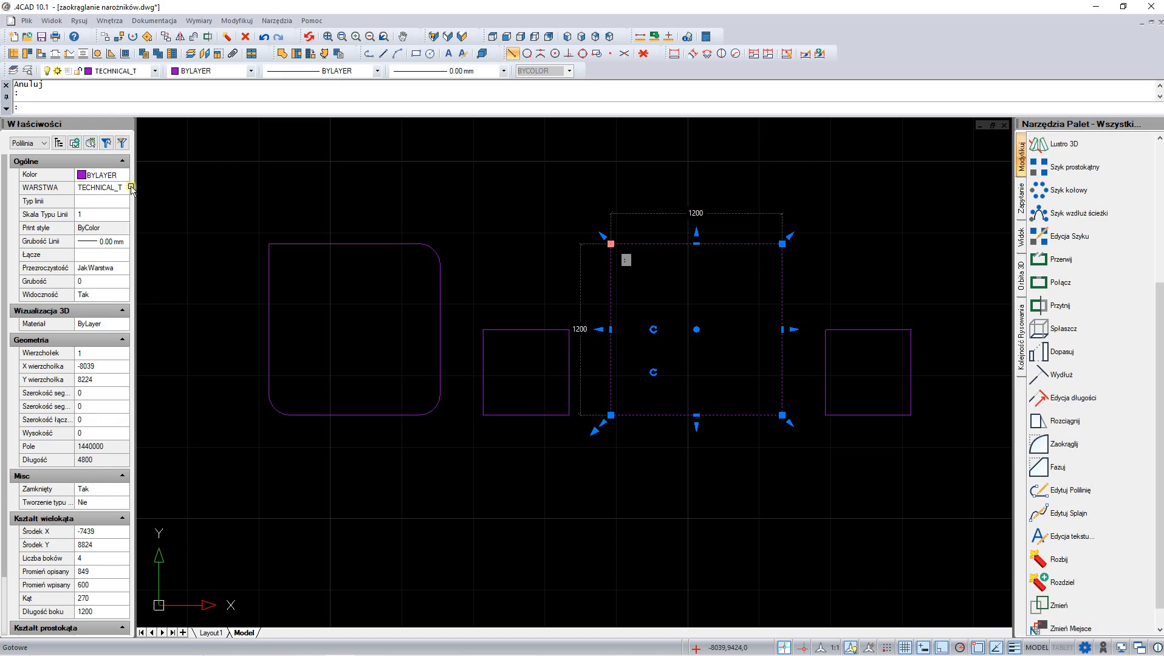
click(1043, 455)
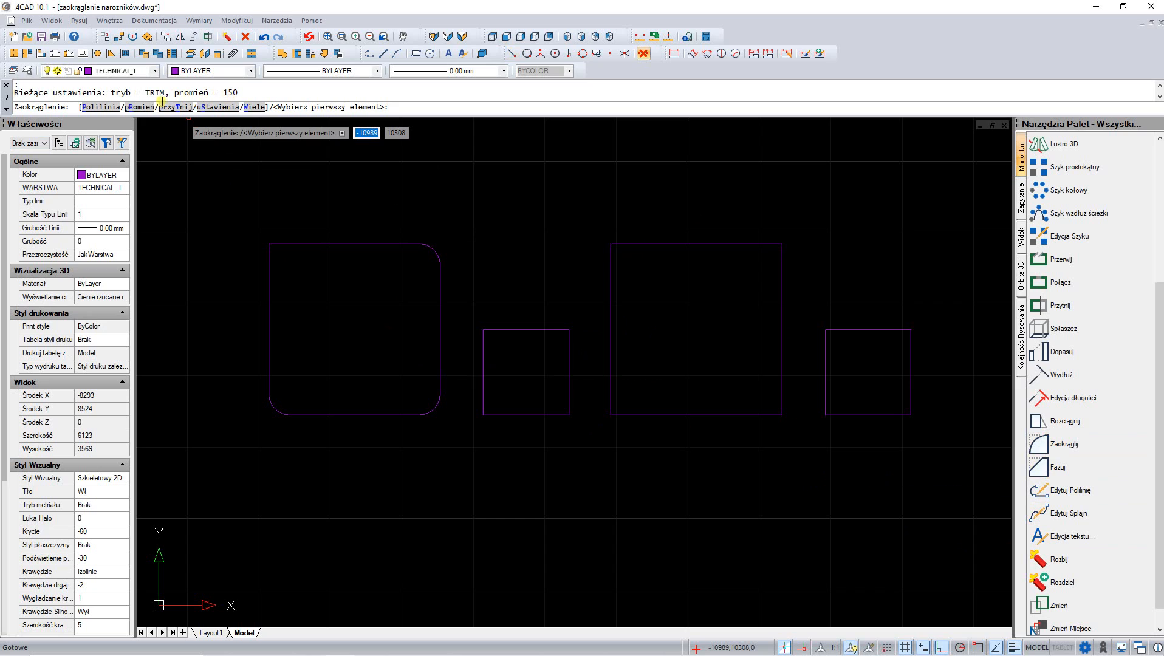
click(90, 108)
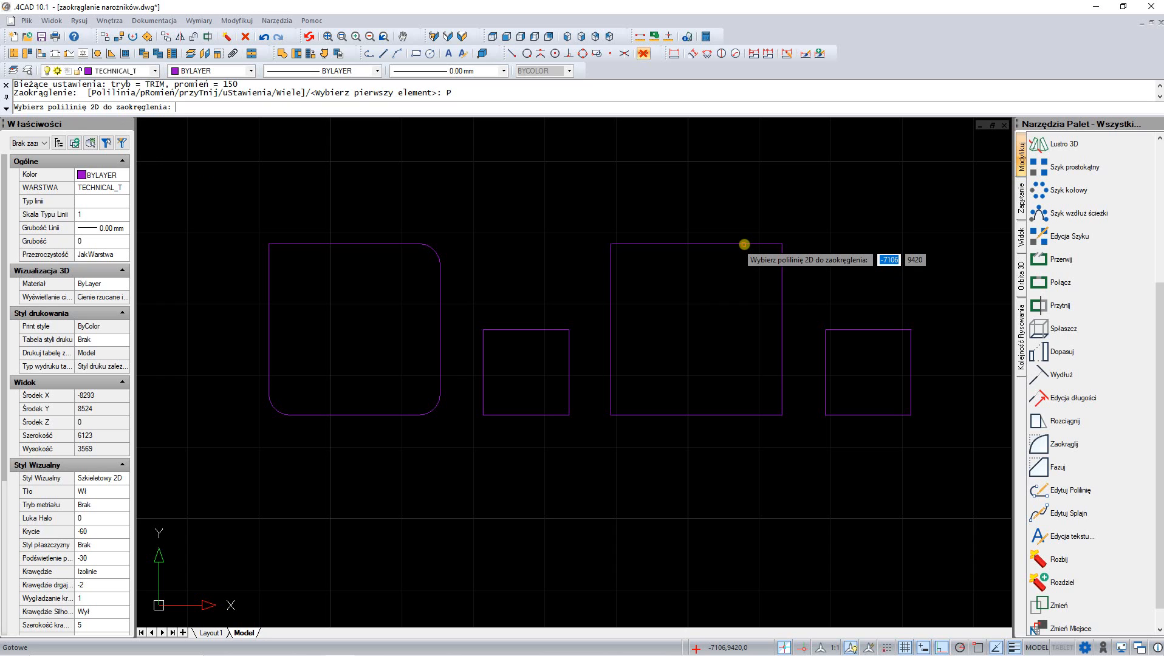
click(745, 245)
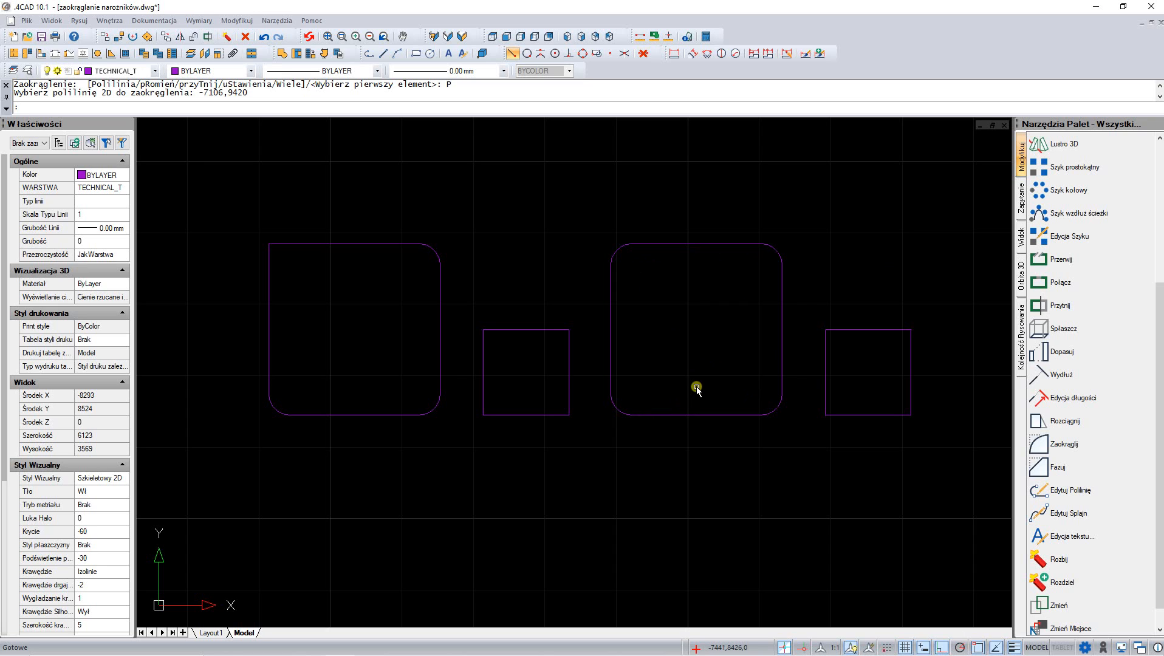
key(Escape)
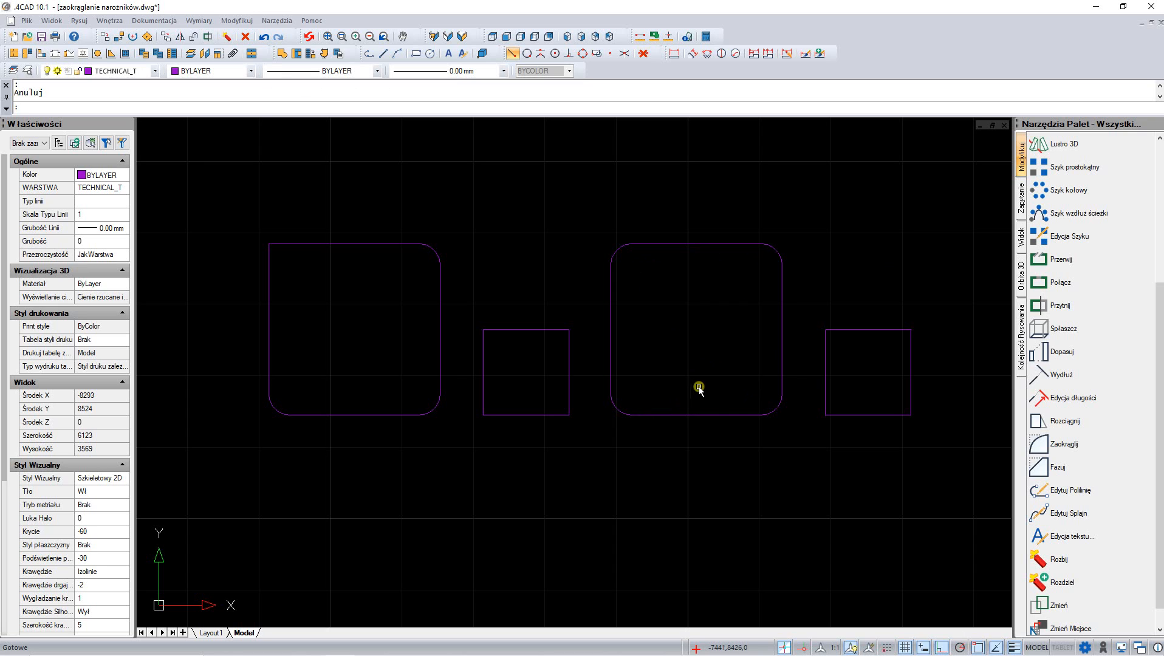
Chamfer the upper-right corner of the exploded small square with both distances set to 150.
click(1045, 477)
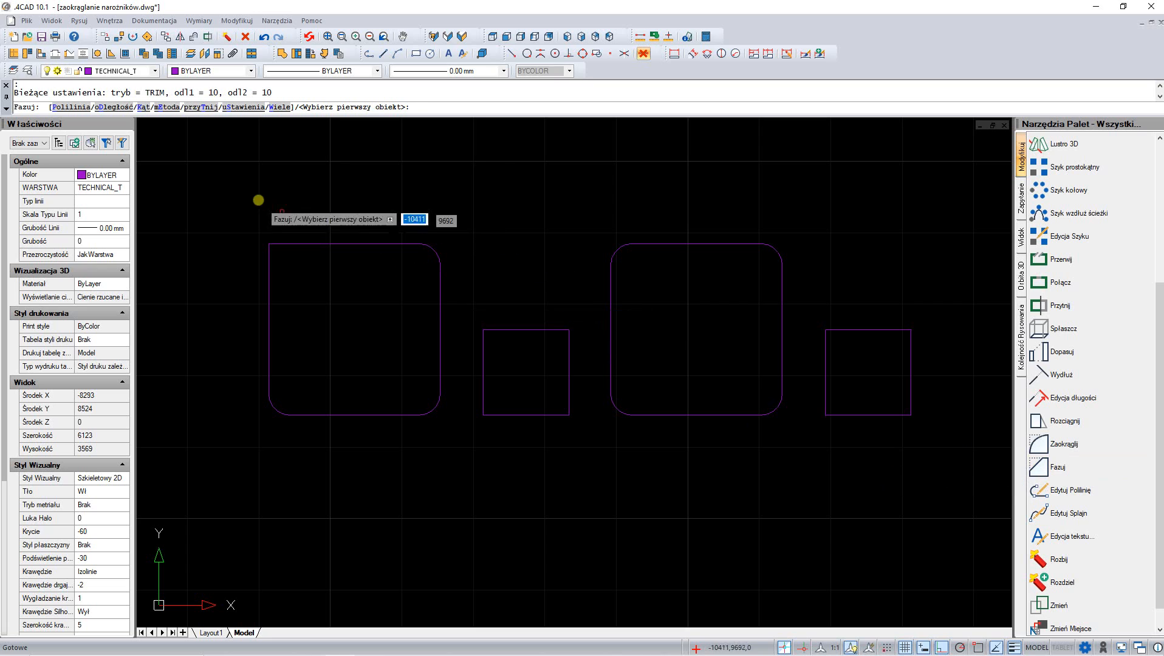
click(108, 107)
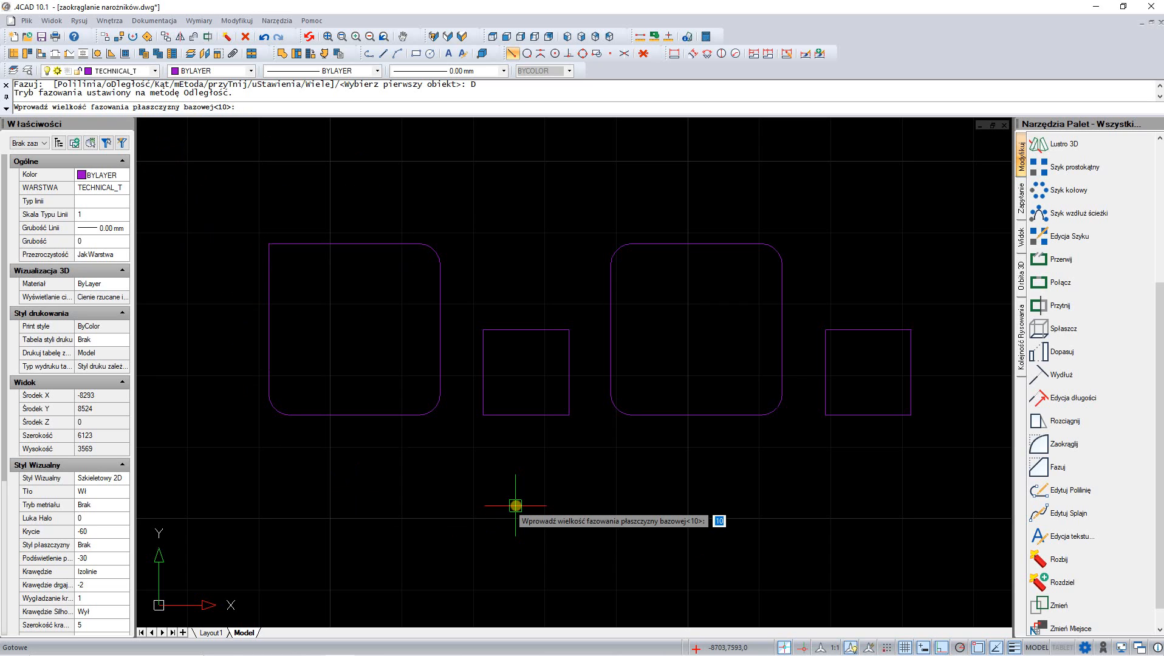
text(1)
key(Return)
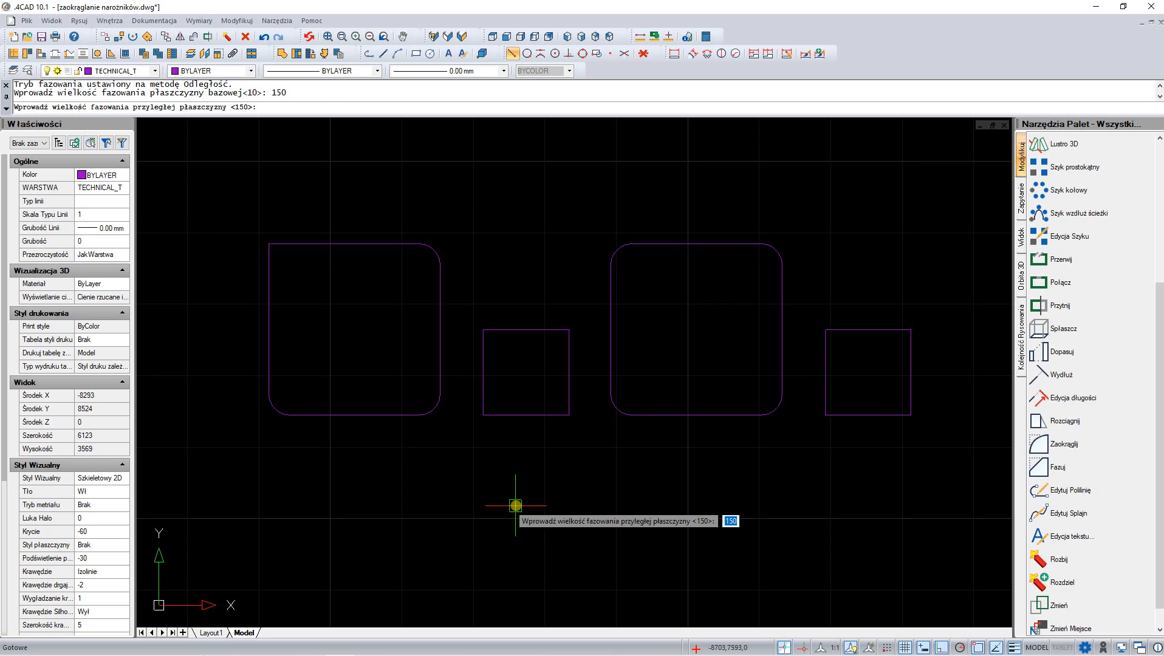
text(1)
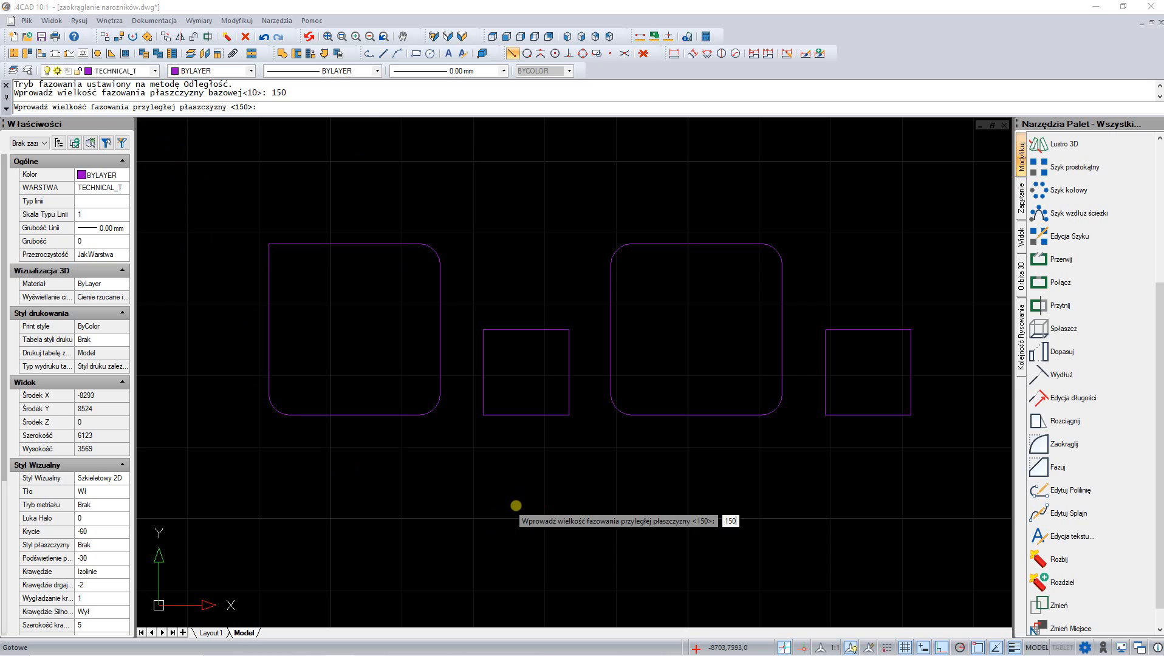
key(Return)
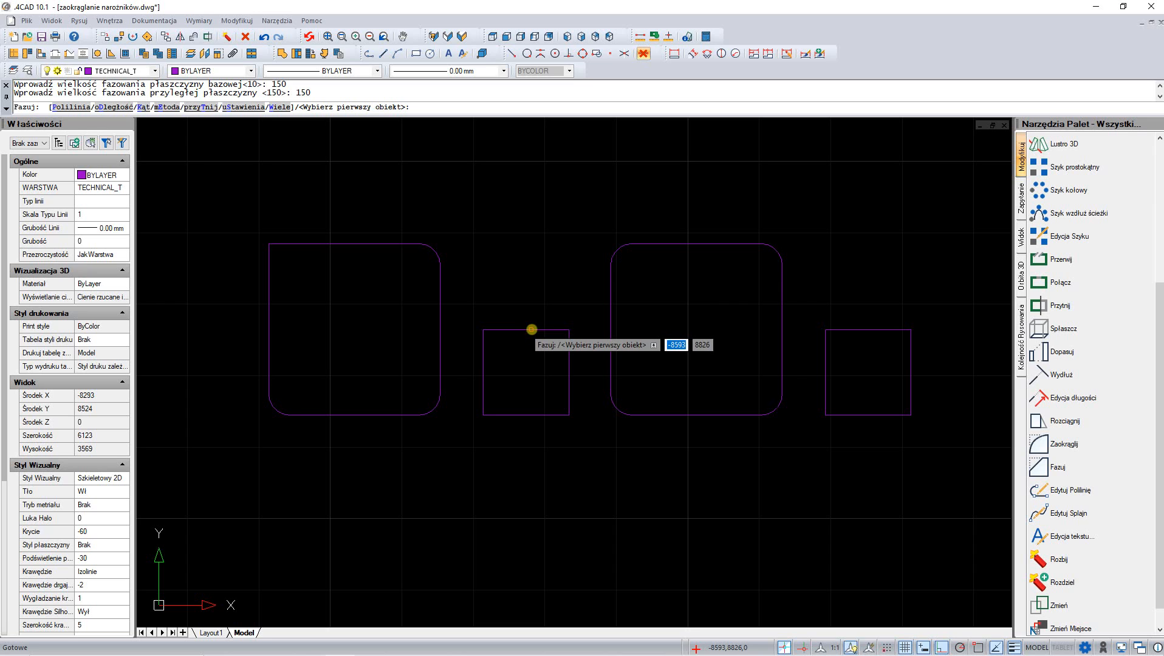
click(532, 330)
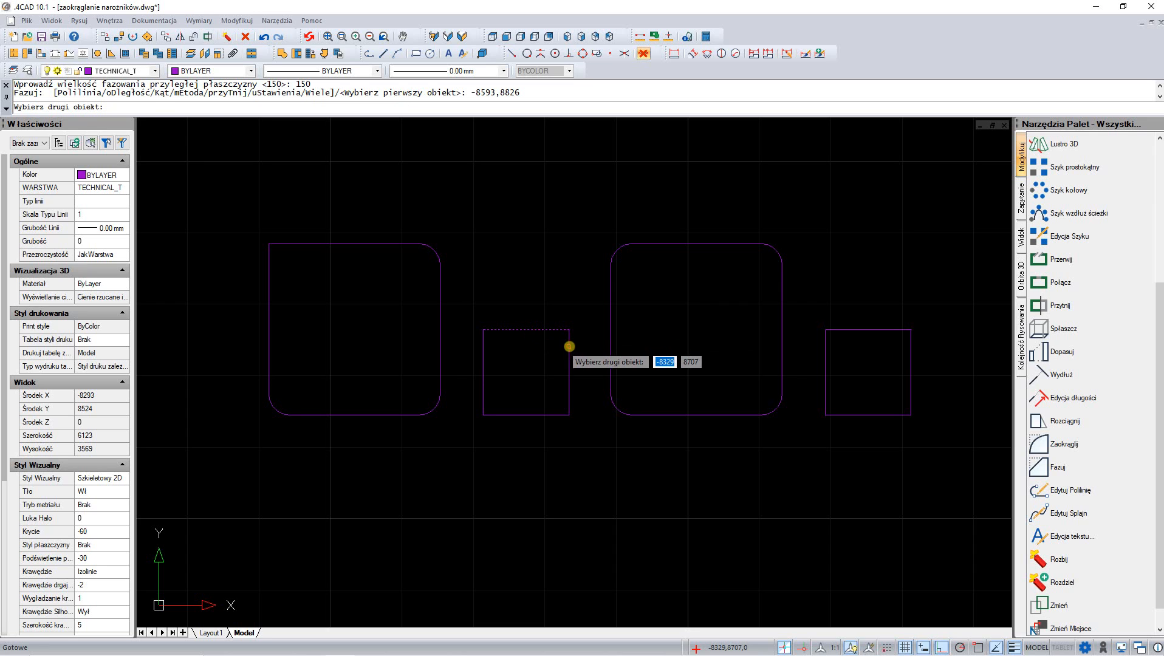
click(569, 345)
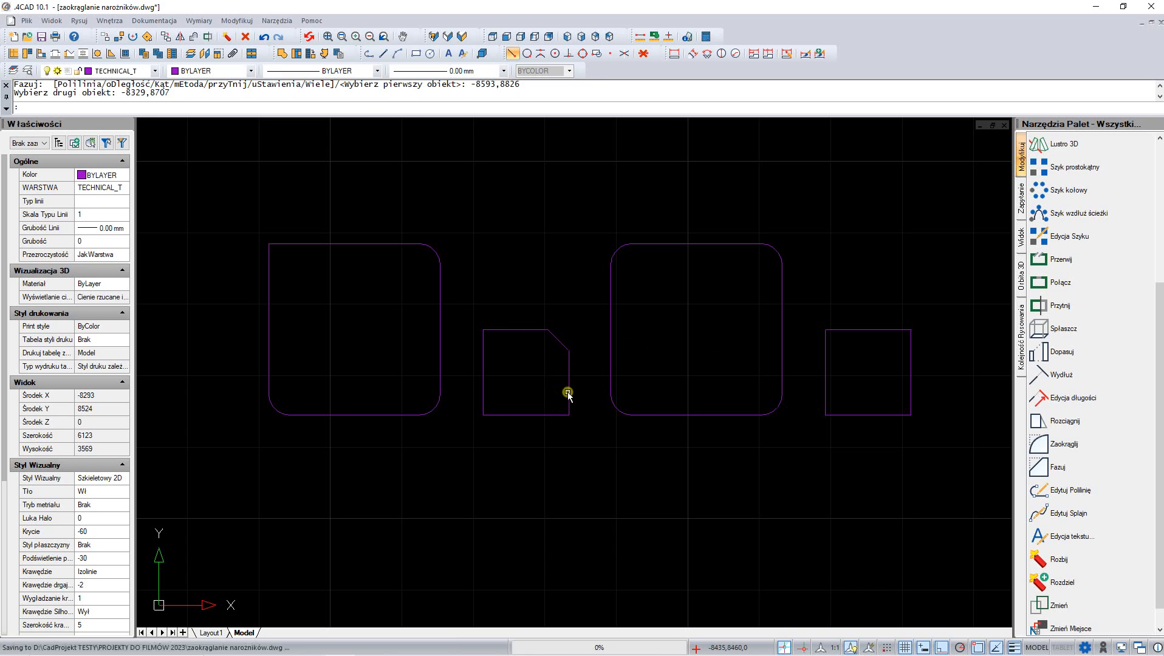
Chamfer the lower-right and lower-left corners of the exploded small square with both distances at 150.
key(Return)
click(569, 397)
click(560, 415)
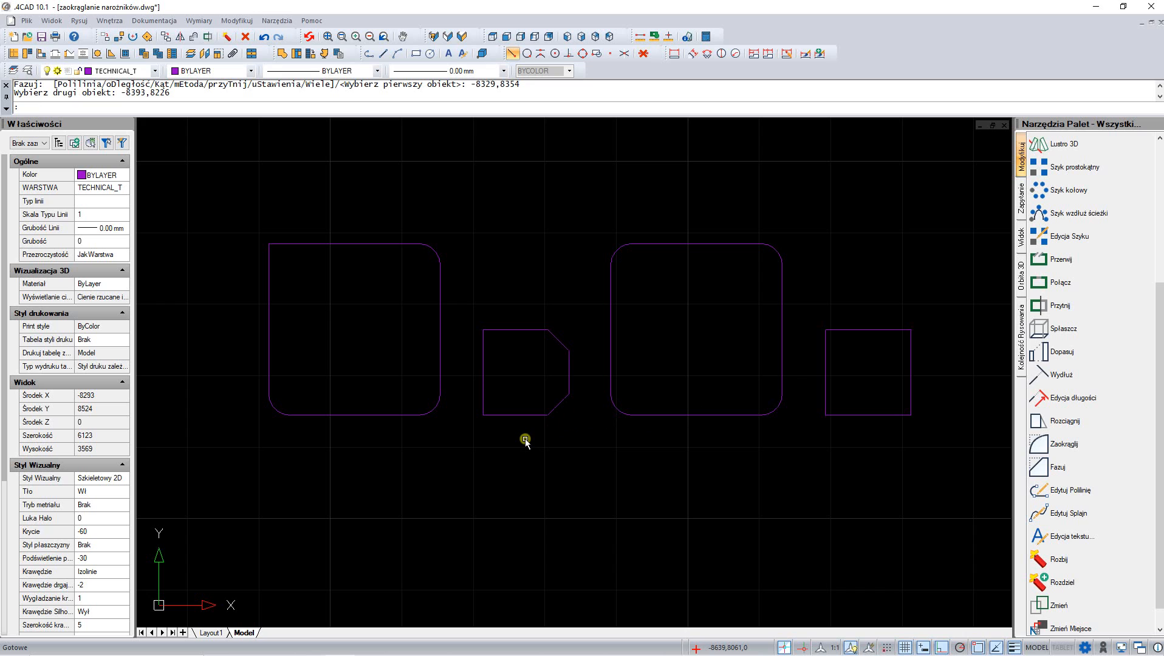
key(Return)
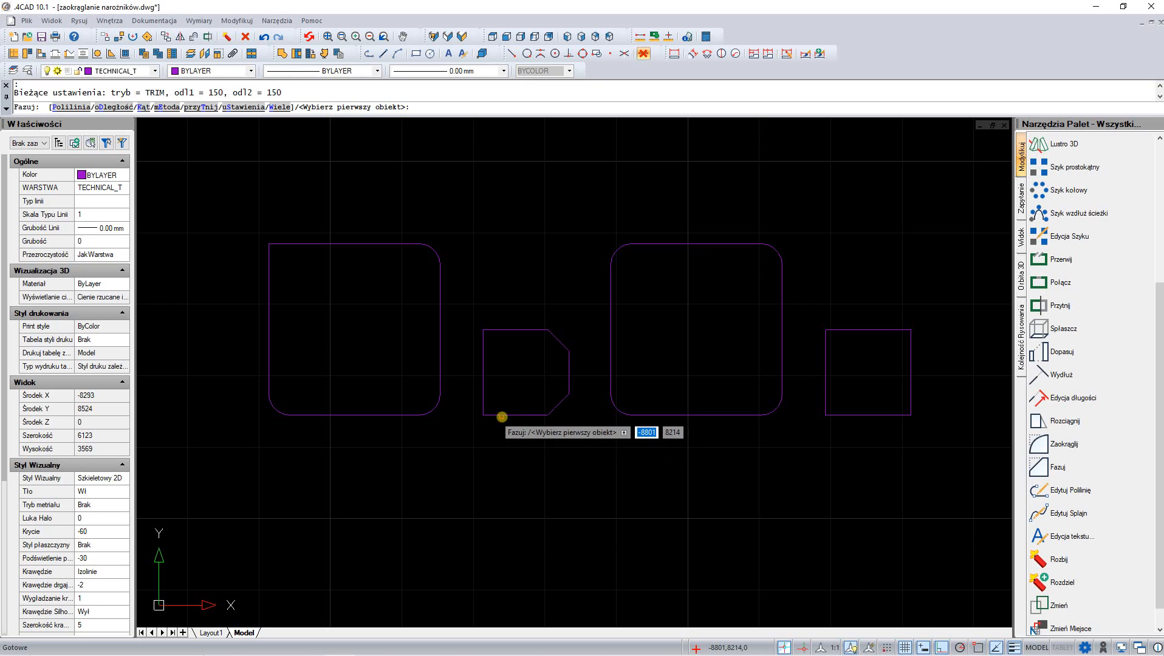
click(500, 416)
click(486, 406)
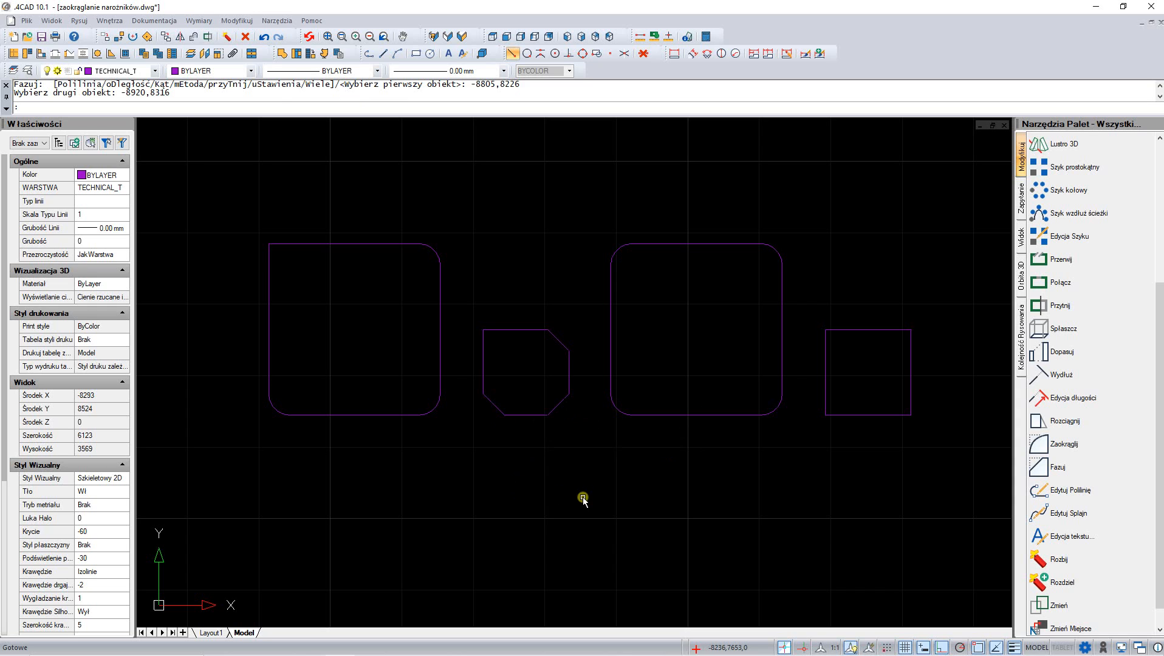
key(Escape)
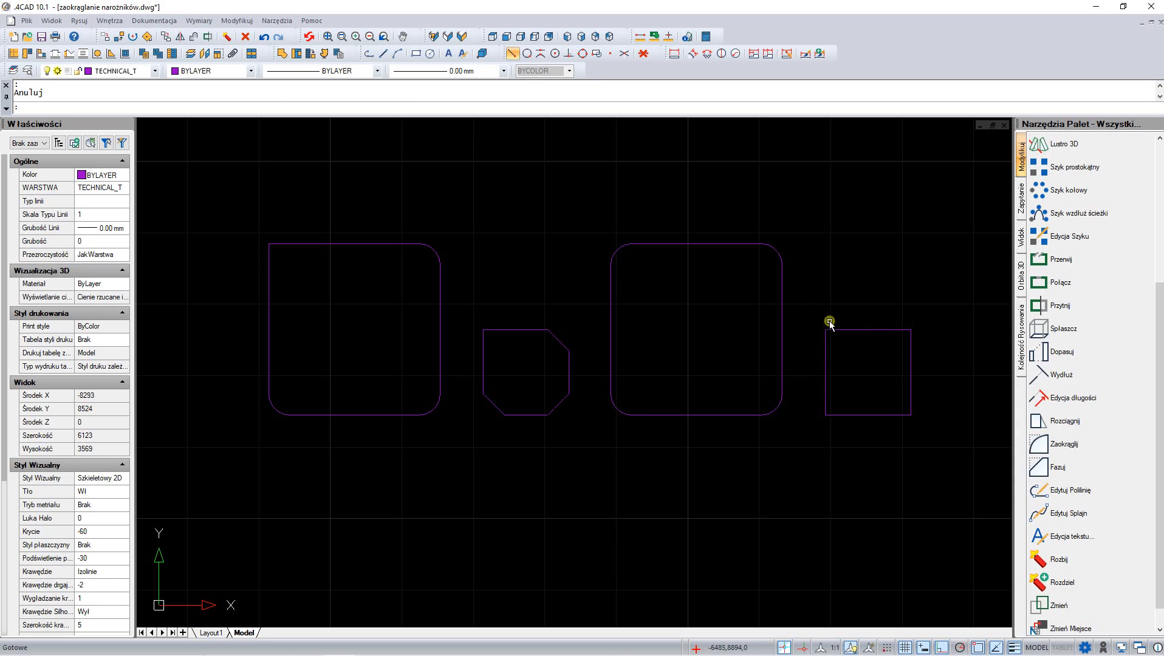
Chamfer all corners of the second small square at once with the Polyline option, keeping both distances at 150.
click(1050, 470)
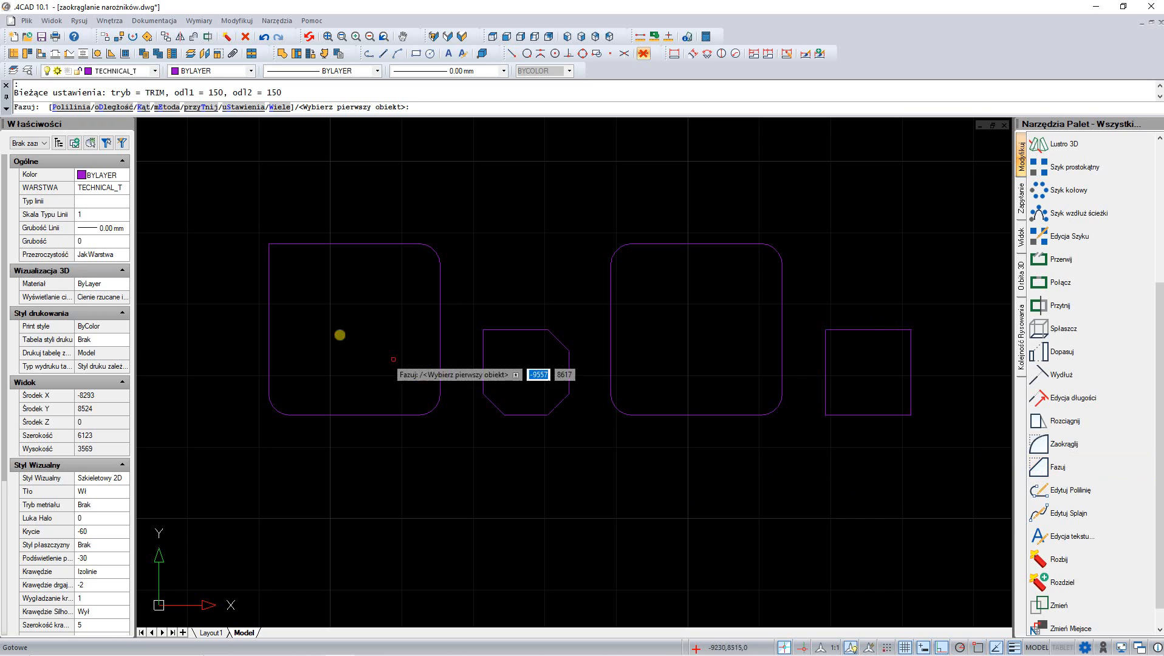
click(63, 108)
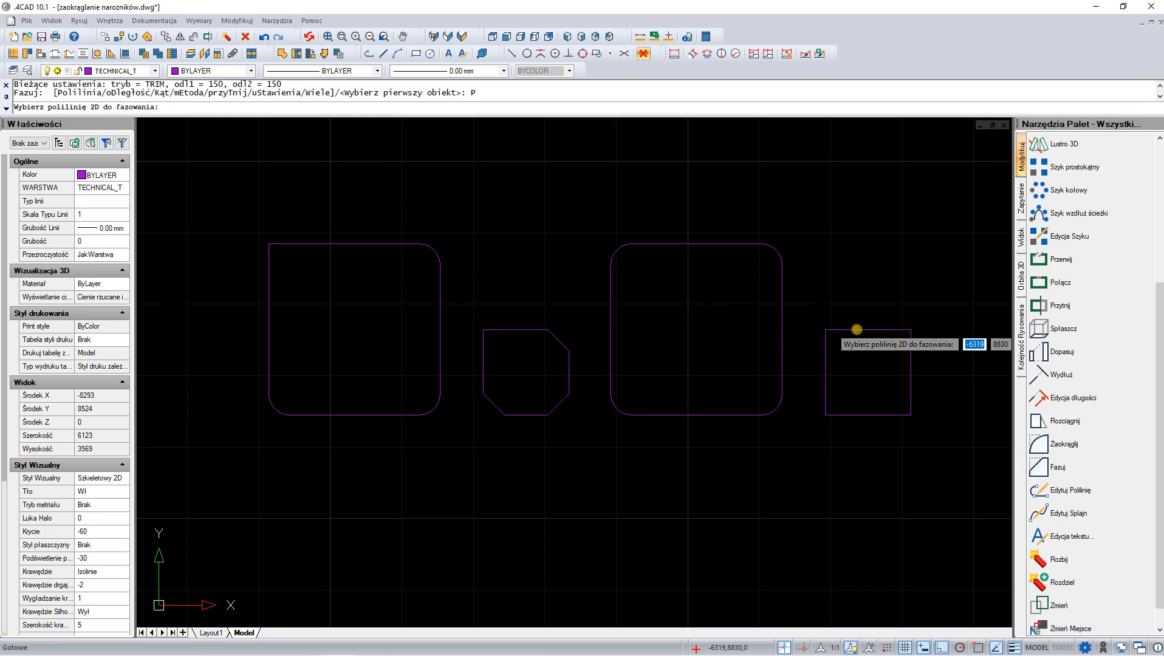
click(857, 329)
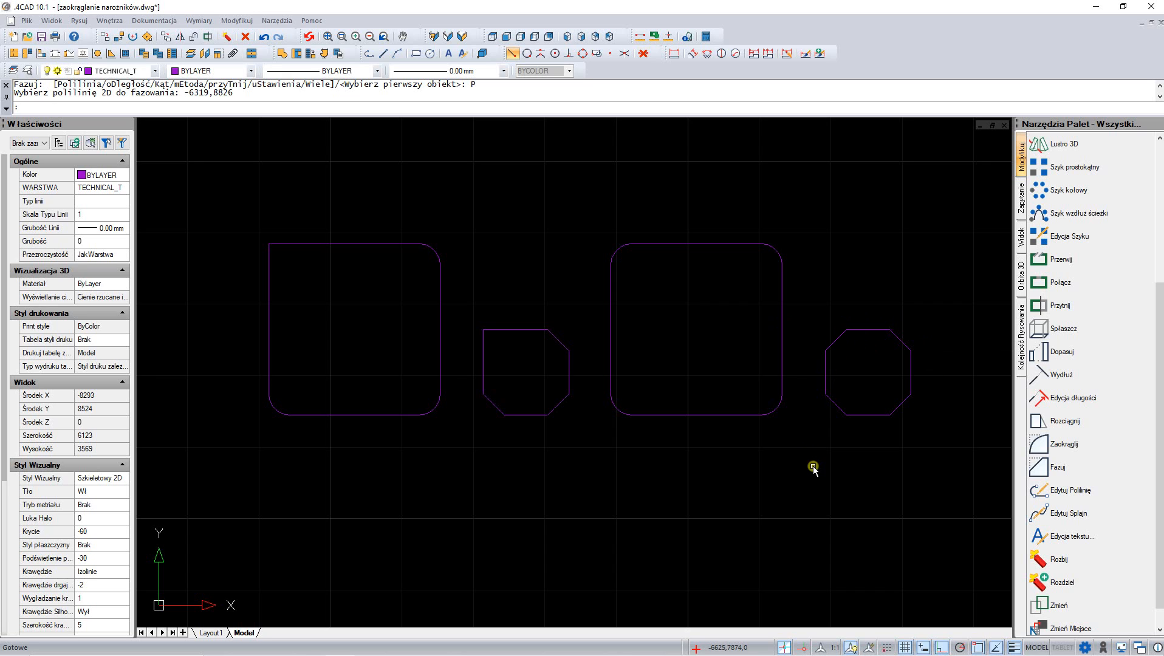
key(Escape)
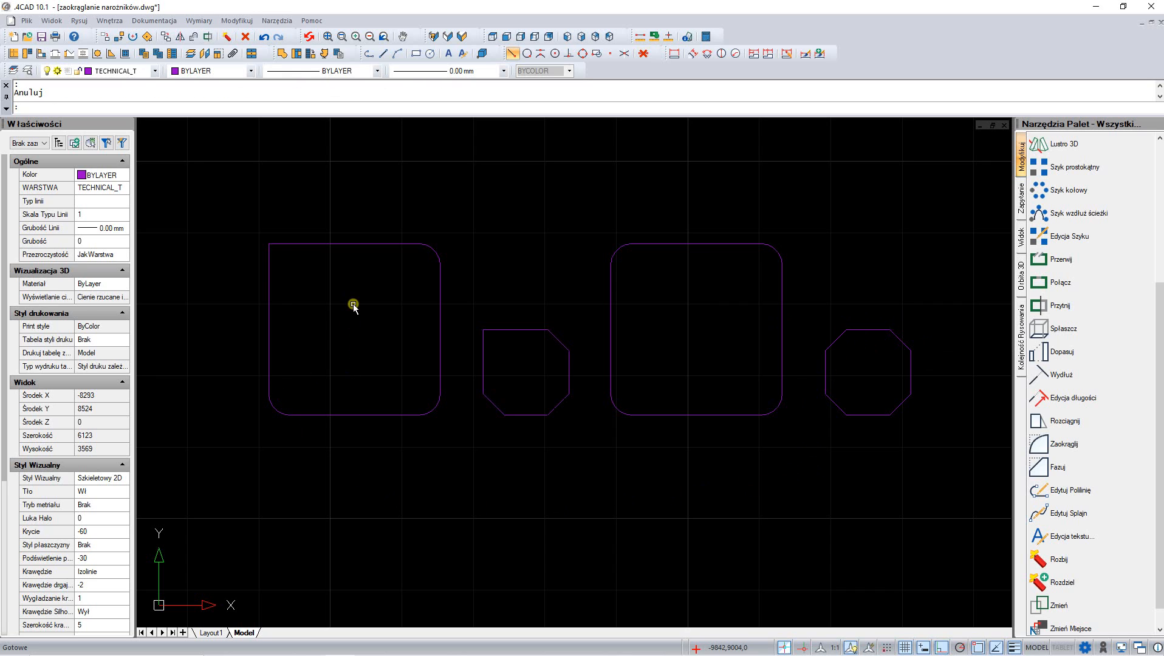
Draw a platform (podest) at level 0 with height 100 from each of the two large rounded outlines.
click(282, 54)
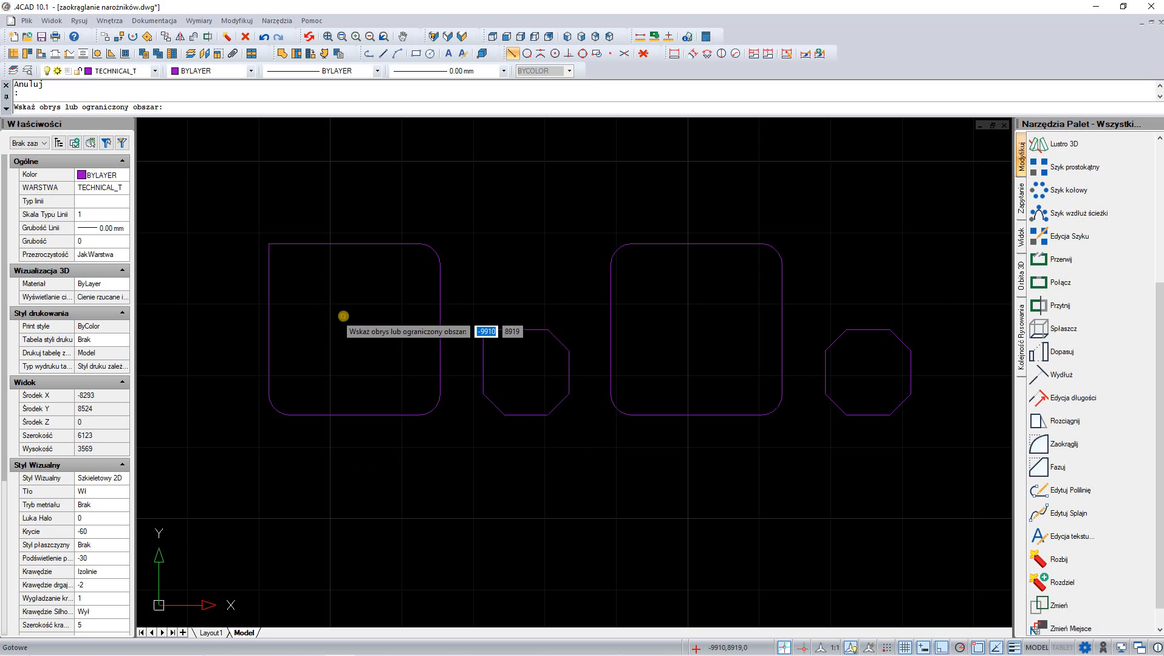
click(347, 325)
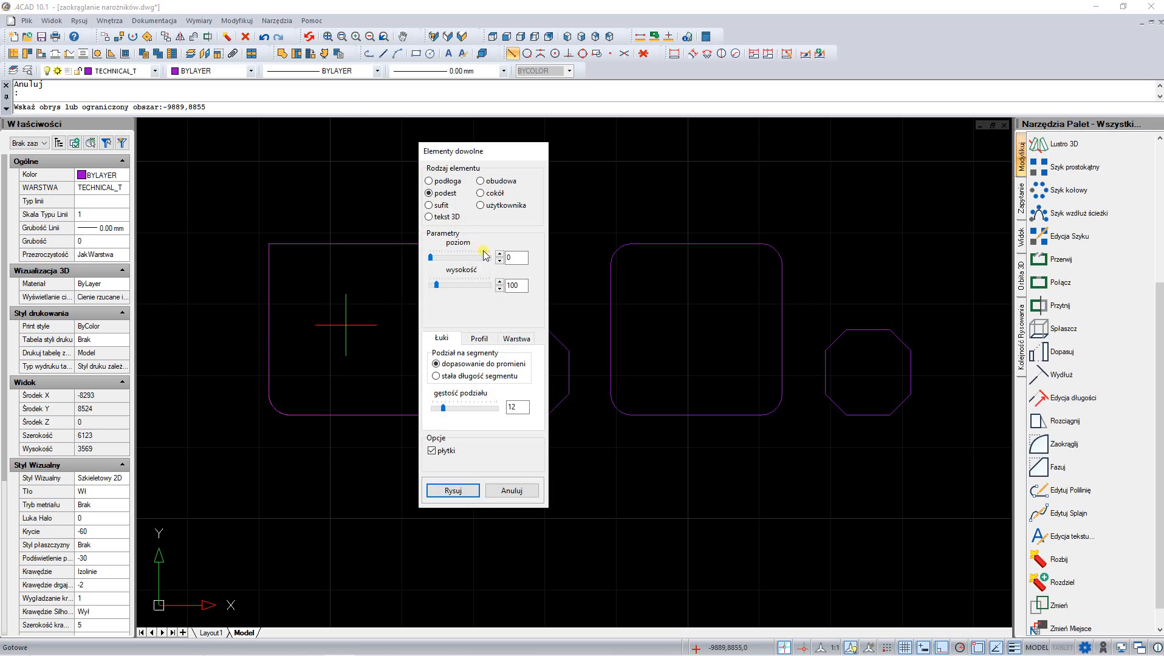
click(454, 491)
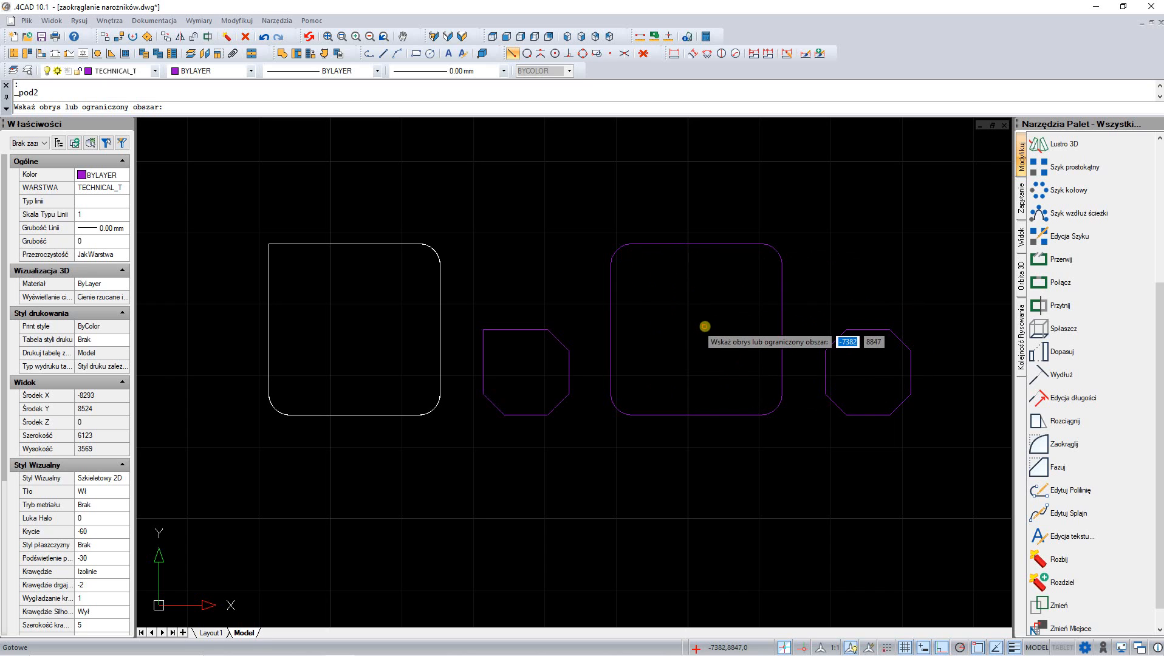
click(705, 326)
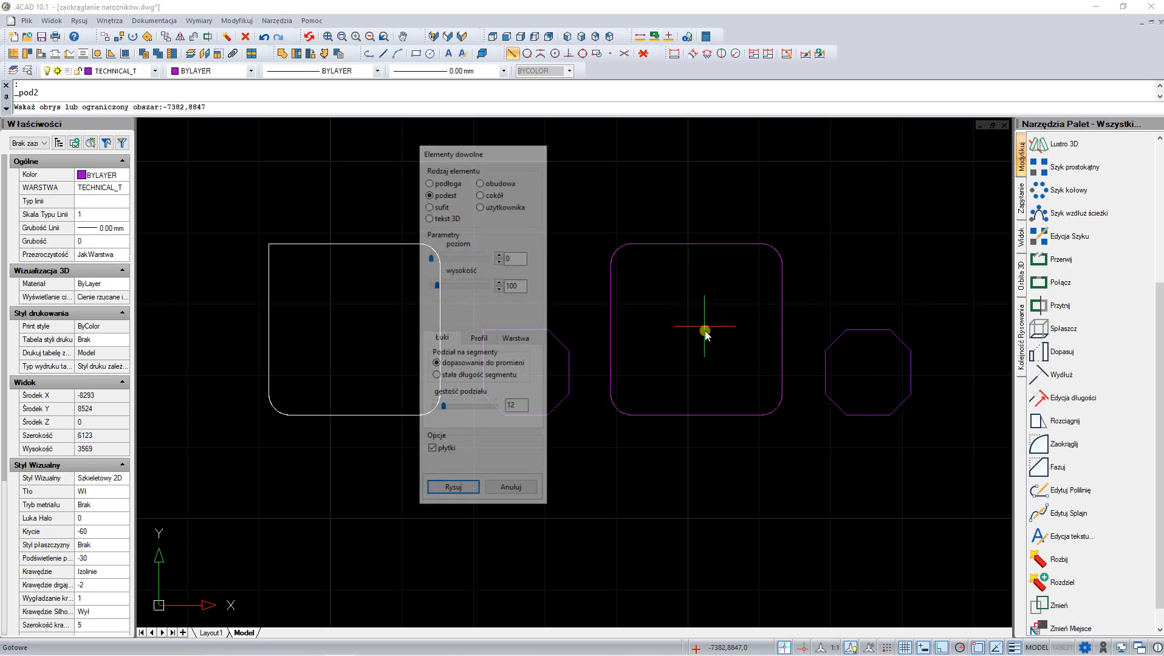
click(453, 491)
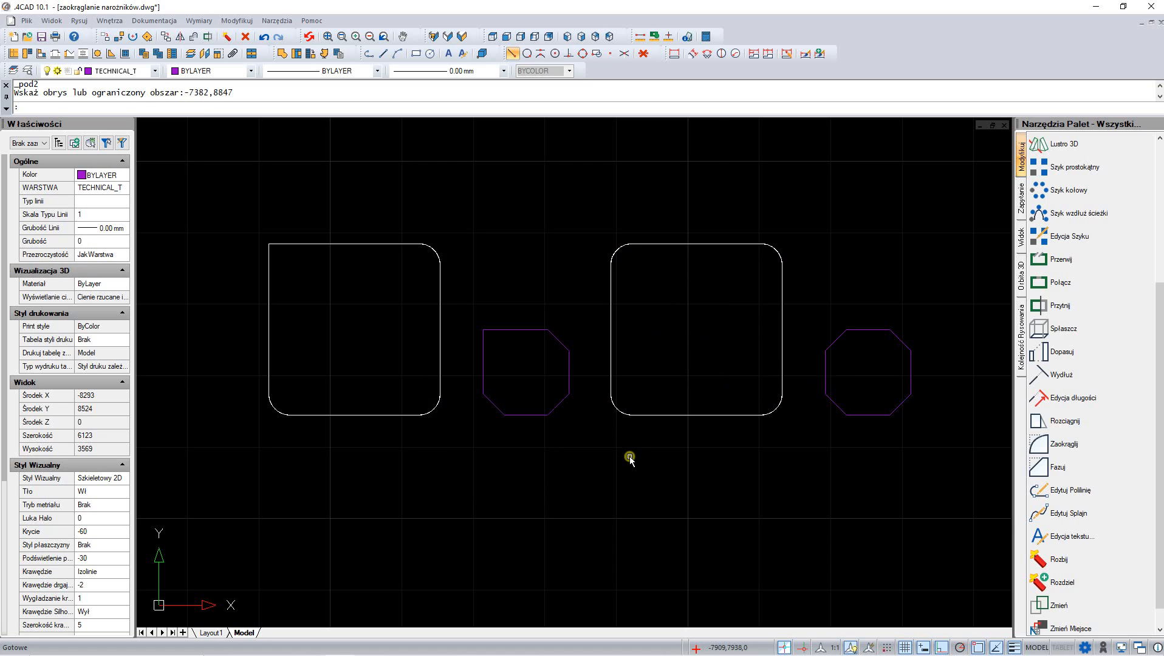
Draw a platform (podest) at level 0 with height 100 from each of the two small chamfered outlines.
key(Return)
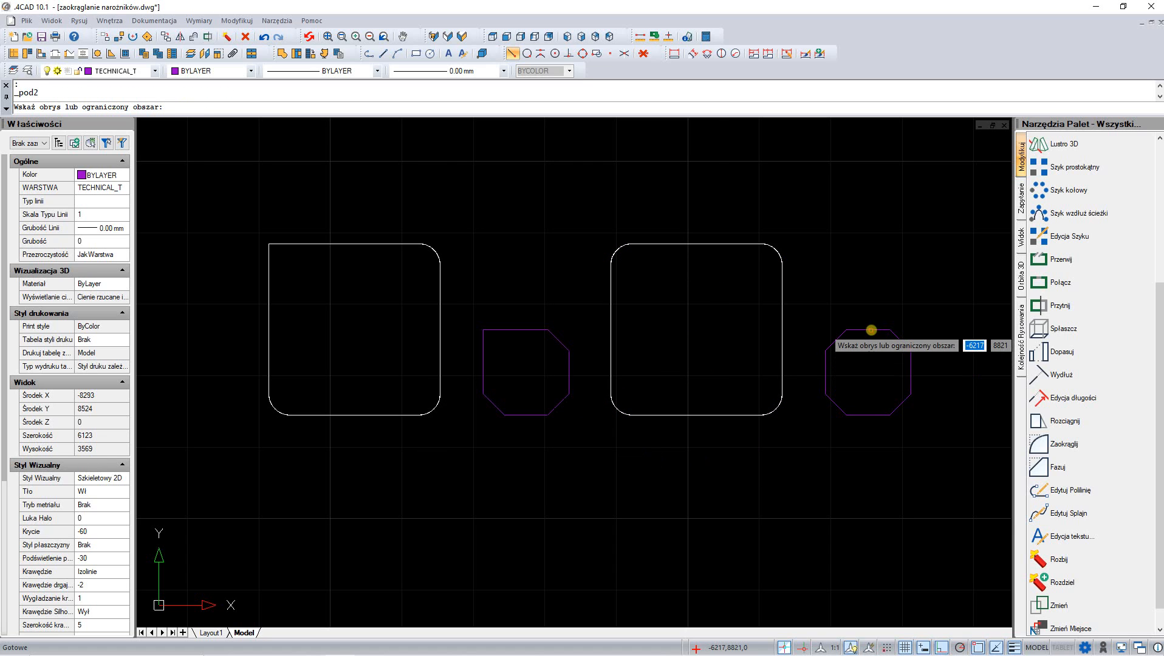
click(872, 330)
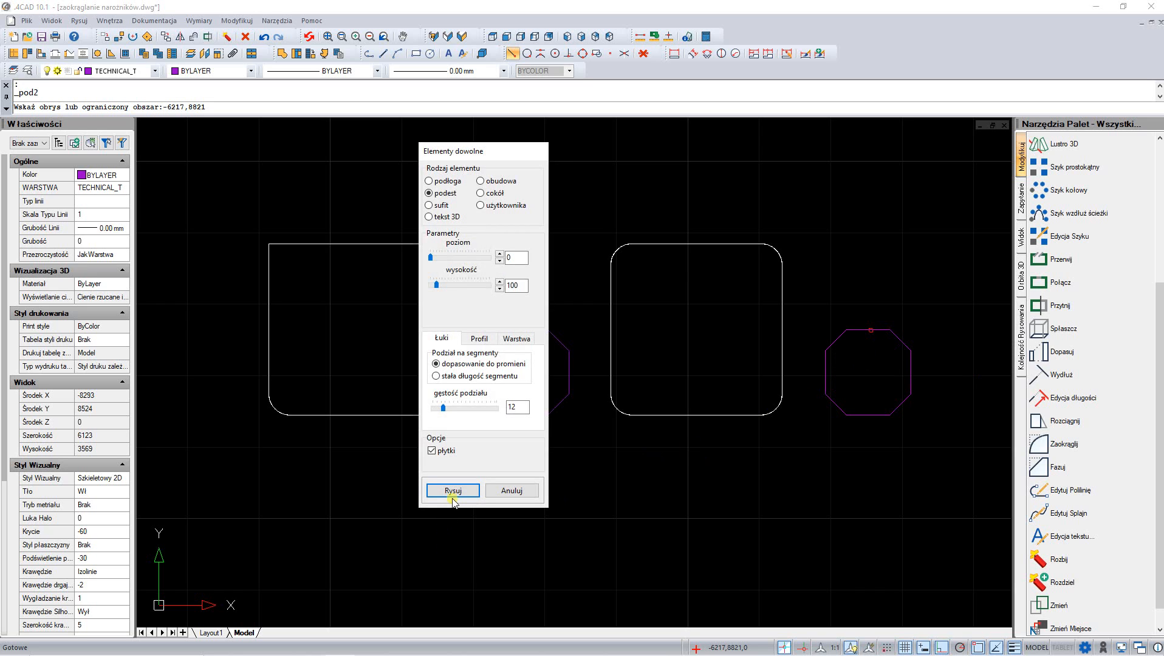
click(453, 491)
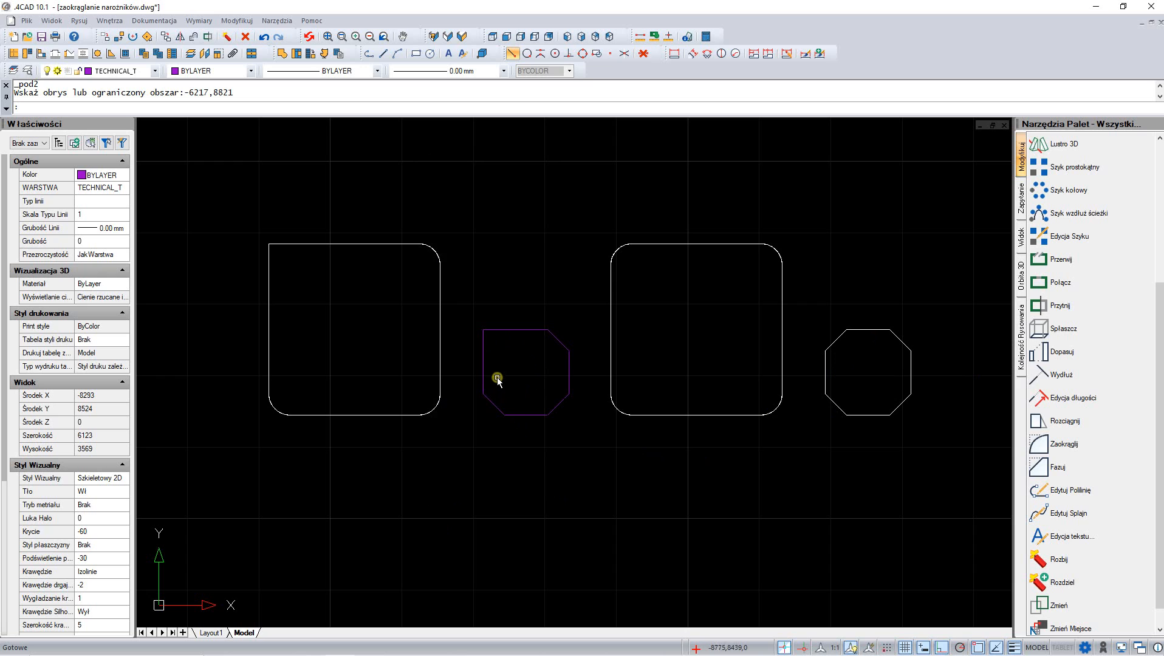
key(Return)
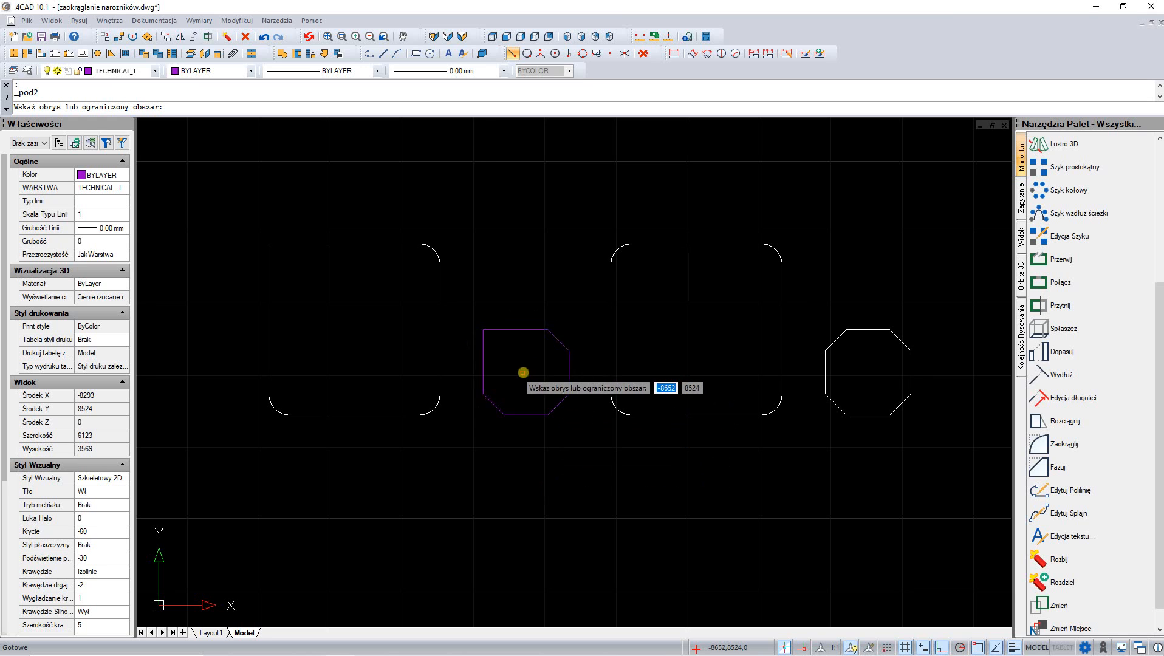
click(522, 372)
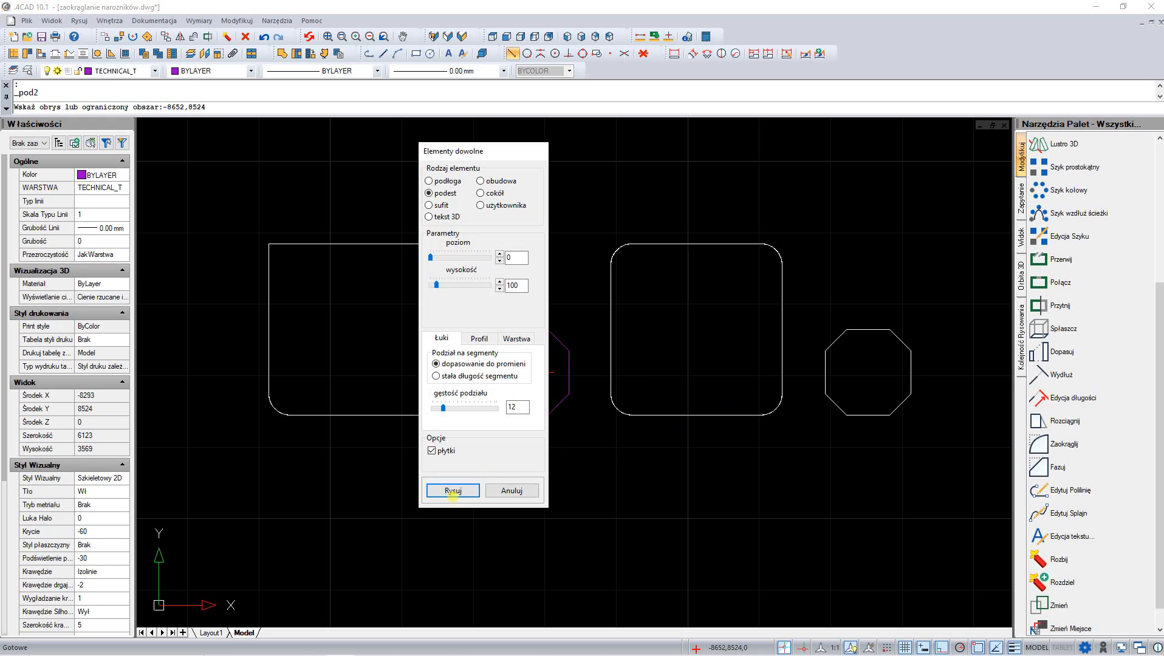
click(453, 493)
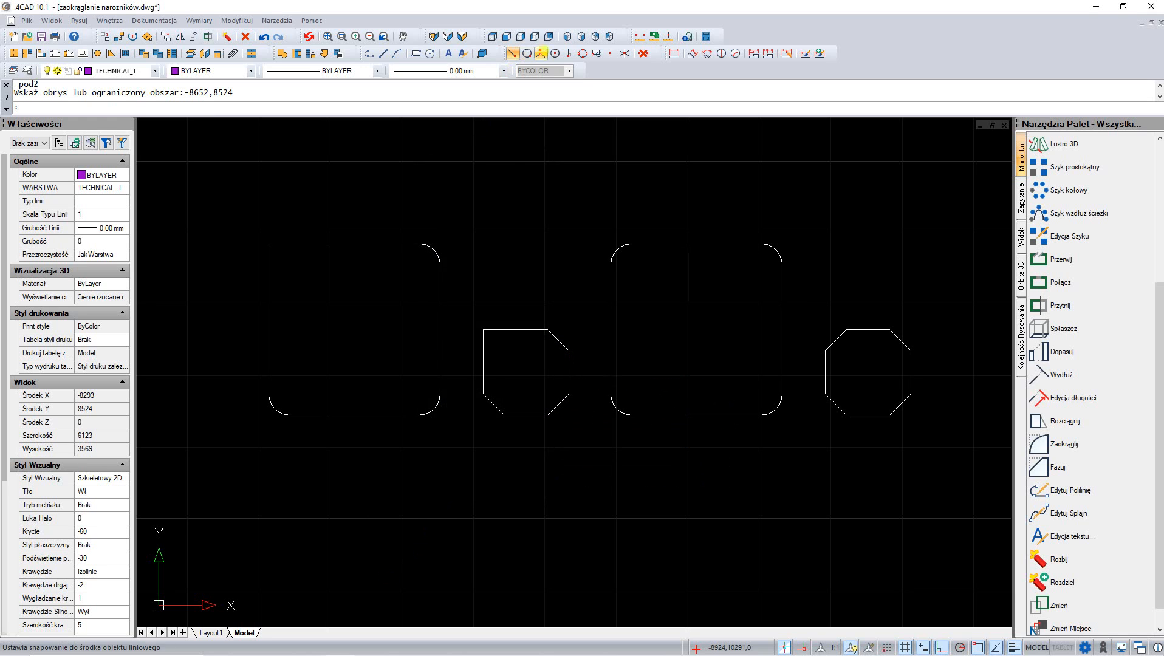
Set an isometric view of the four platforms, then examine their shapes in the CAD Decor PRO visualization.
click(567, 36)
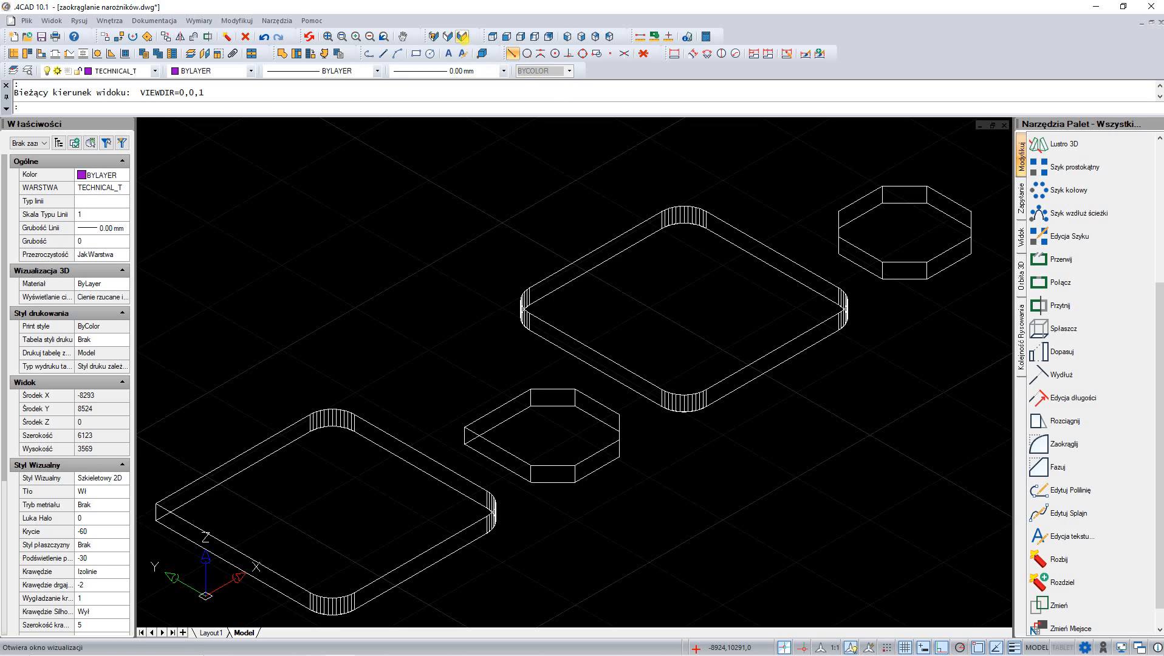
click(514, 53)
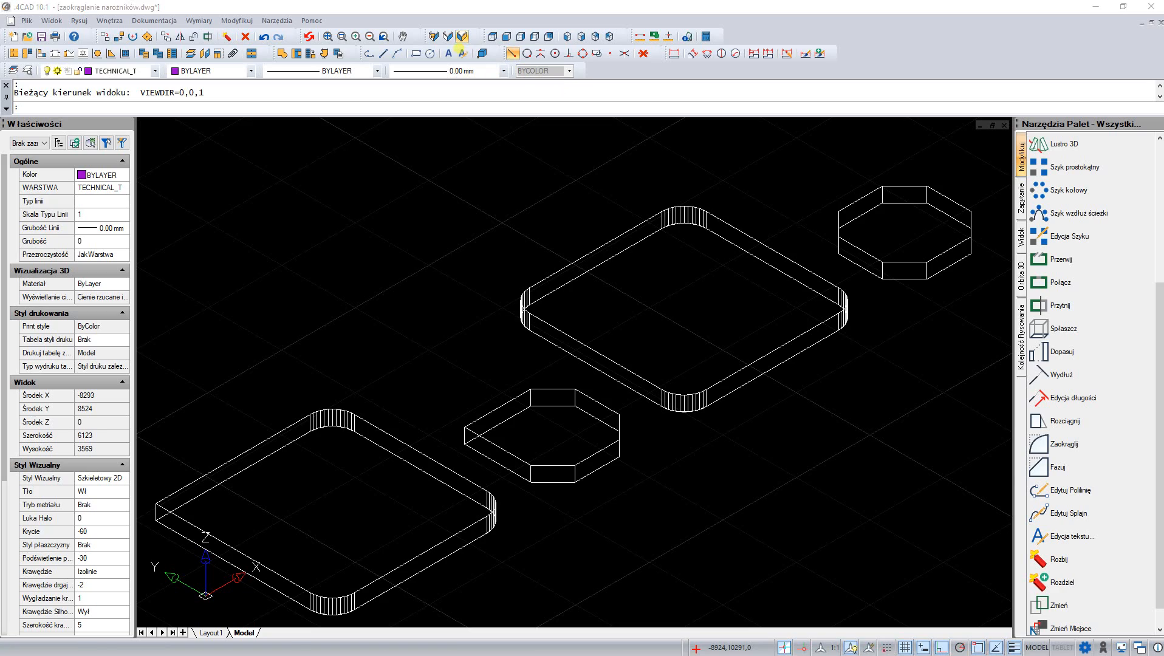
scroll(519, 335, up, 5)
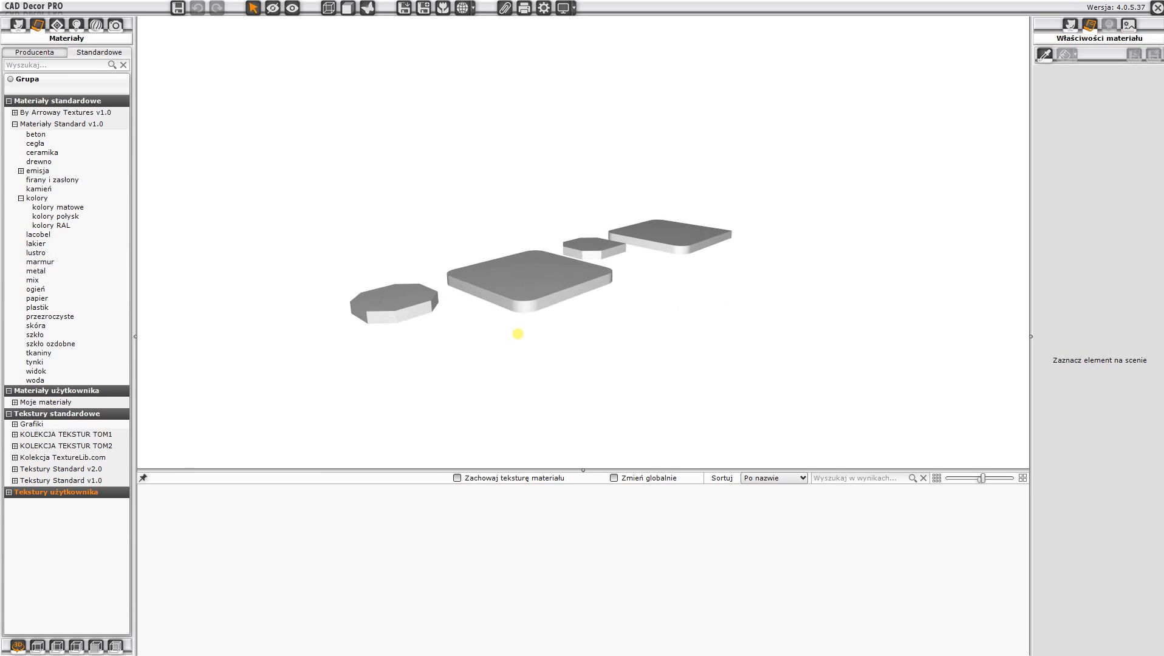
drag(516, 334, 461, 307)
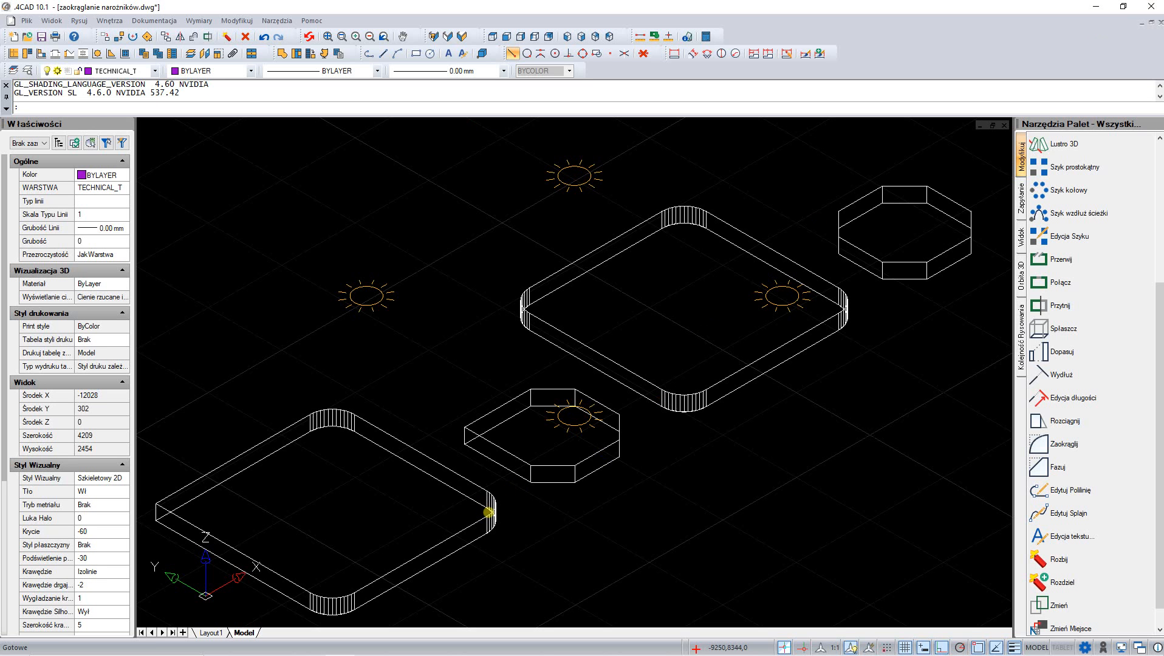
Edit the platform made from the exploded large square and redraw it with radius-matched arc segments at a division density of 12.
click(488, 512)
right_click(535, 520)
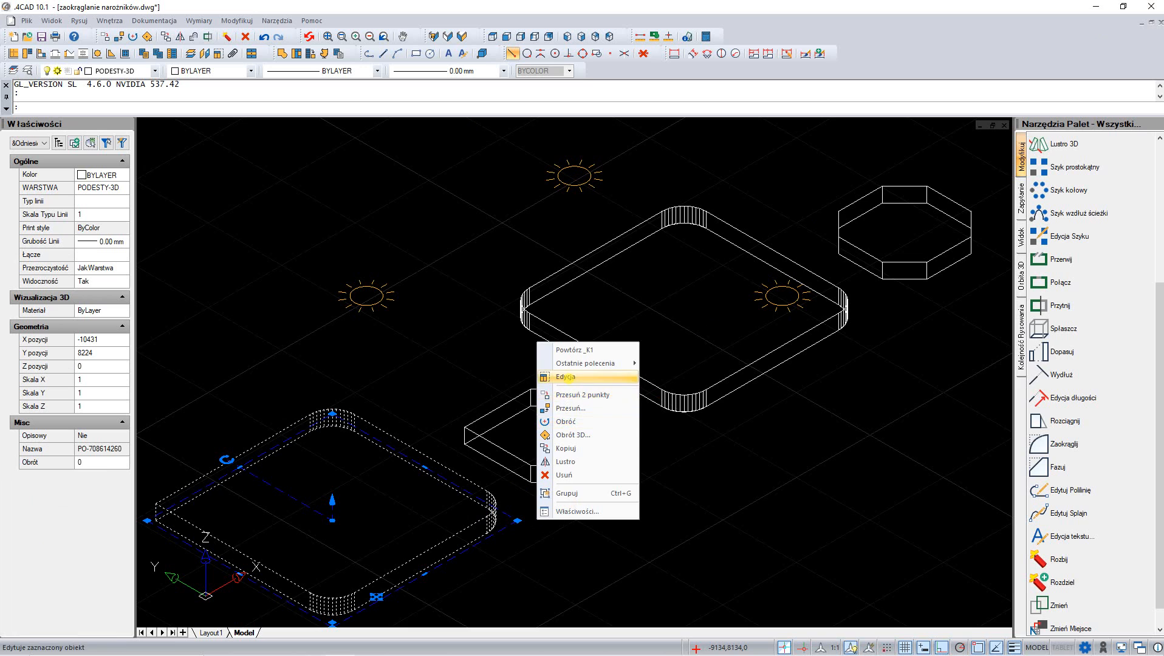
click(566, 378)
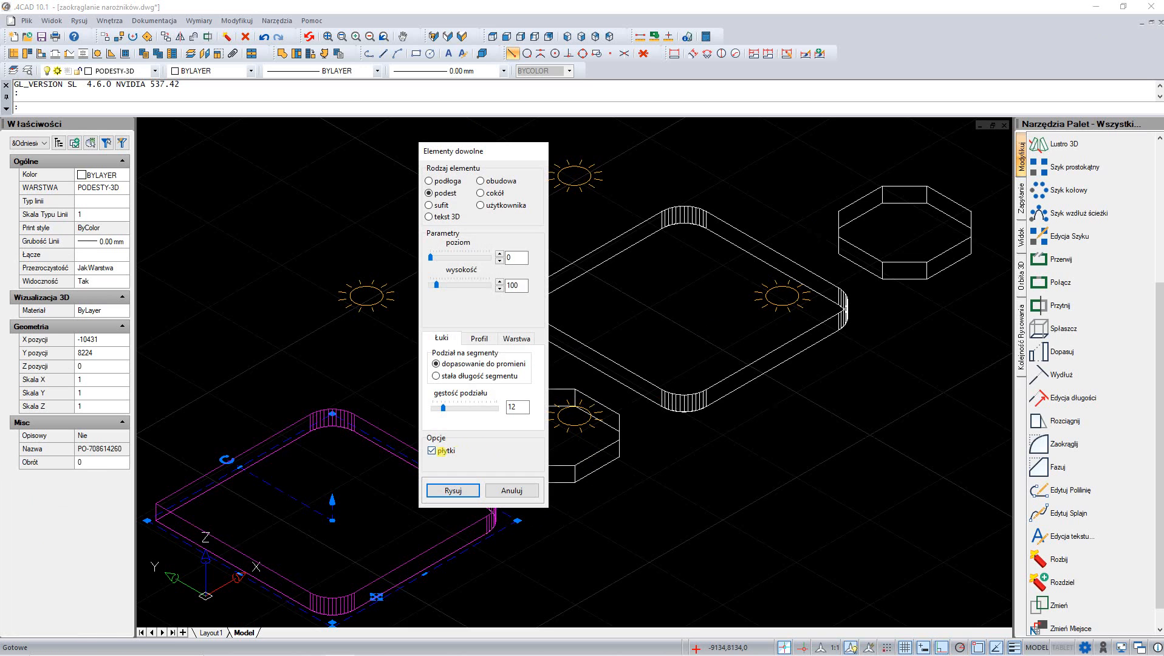
click(453, 491)
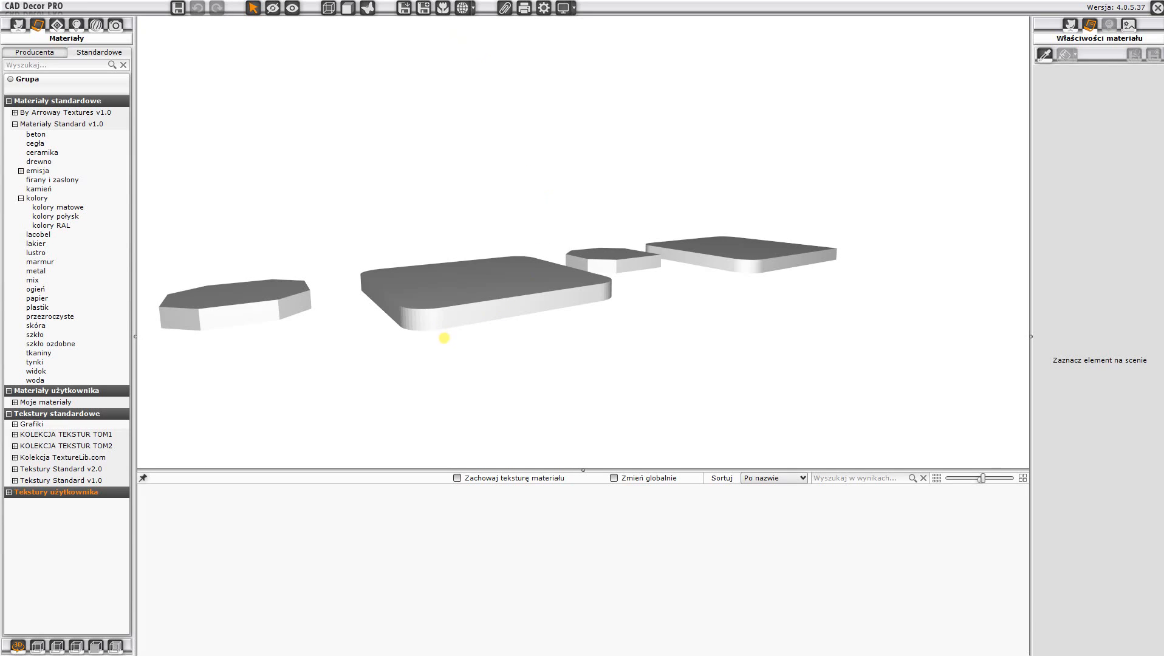
Examine the rounded corners of the second large platform up close in the CAD Decor PRO visualization.
drag(547, 324, 280, 332)
drag(616, 316, 496, 282)
scroll(497, 282, down, 3)
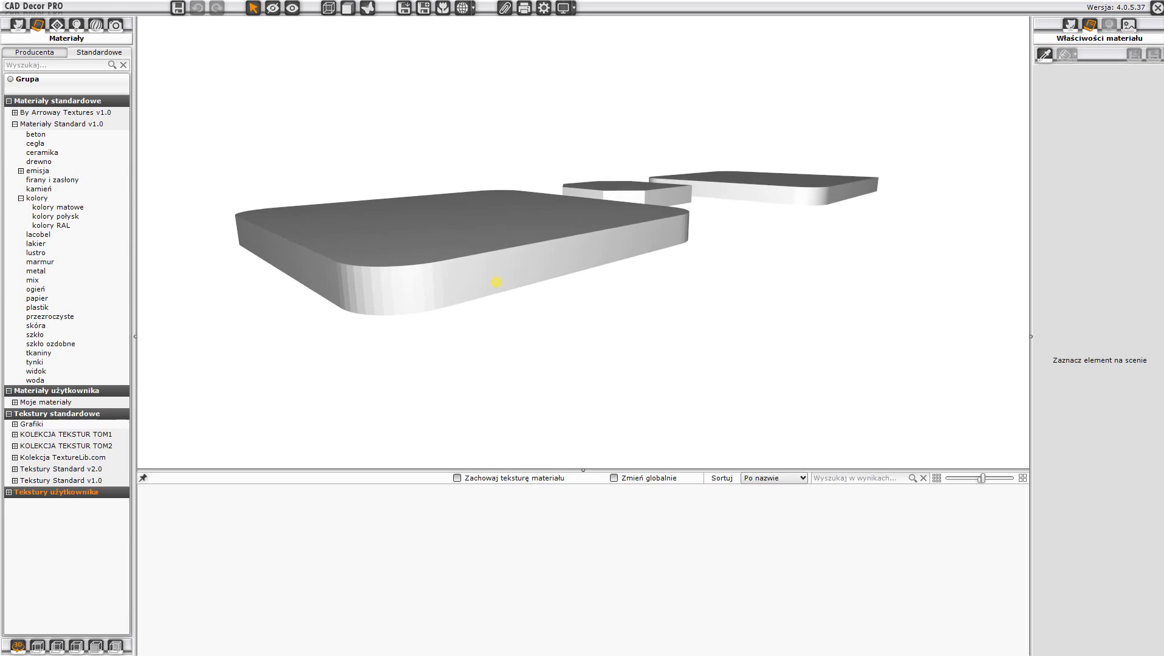